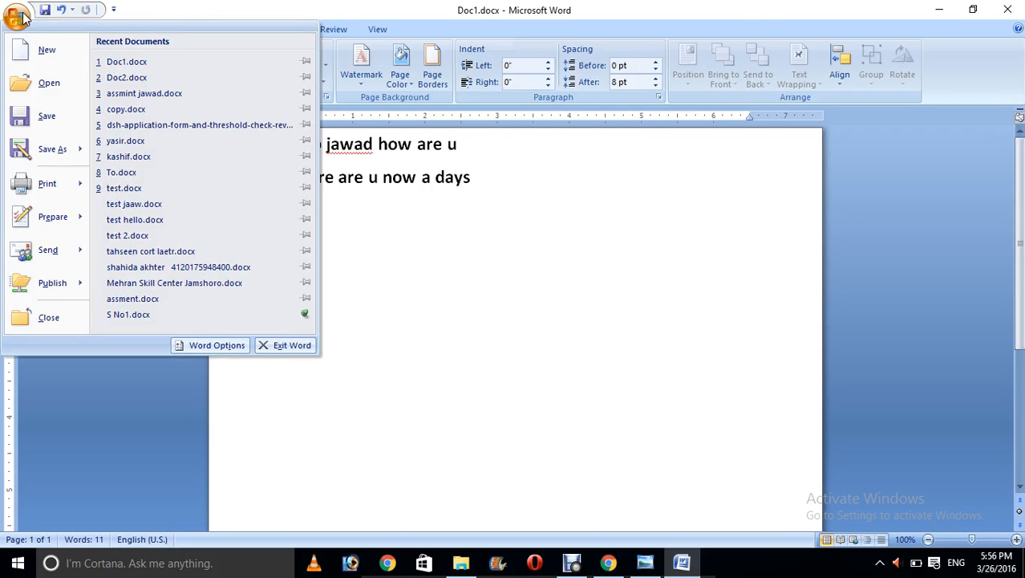
Step: Display the Office menu's Prepare and Send submenus for Doc1.docx
mouse_move(49, 185)
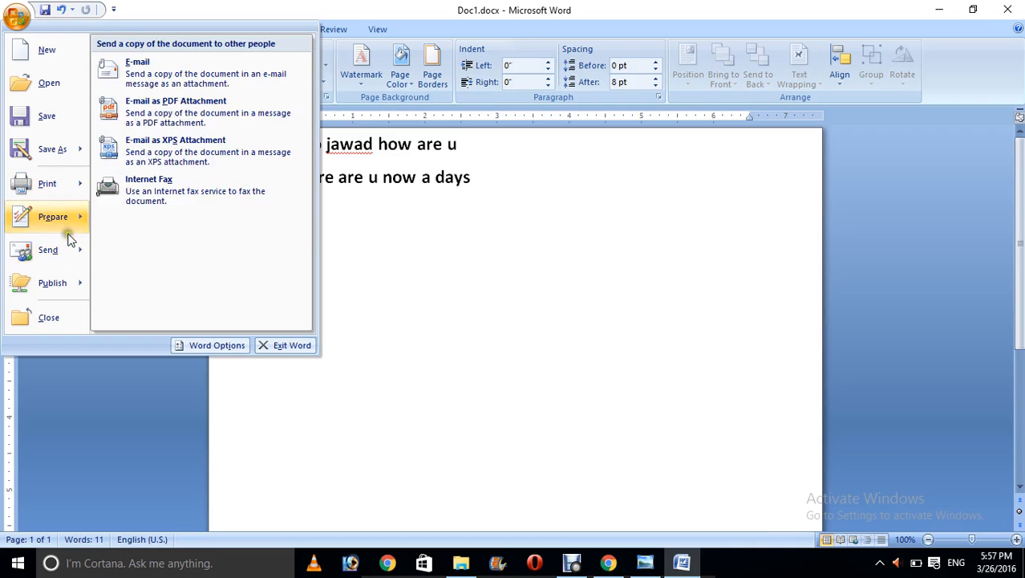
mouse_move(69, 225)
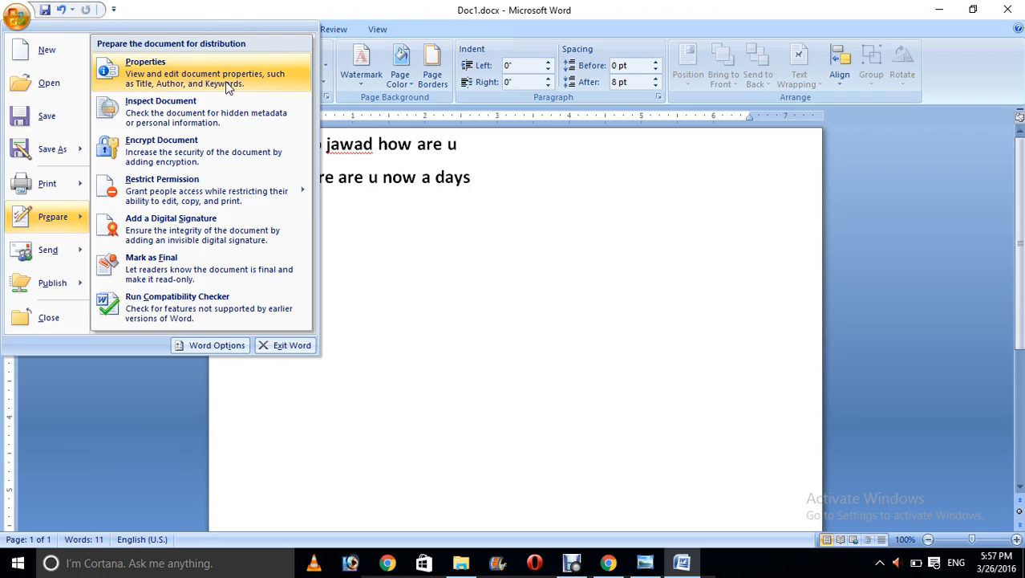
Step: In the Document Properties panel, enter the author name, Title 'test' and Subject 'assmnt'
click(225, 81)
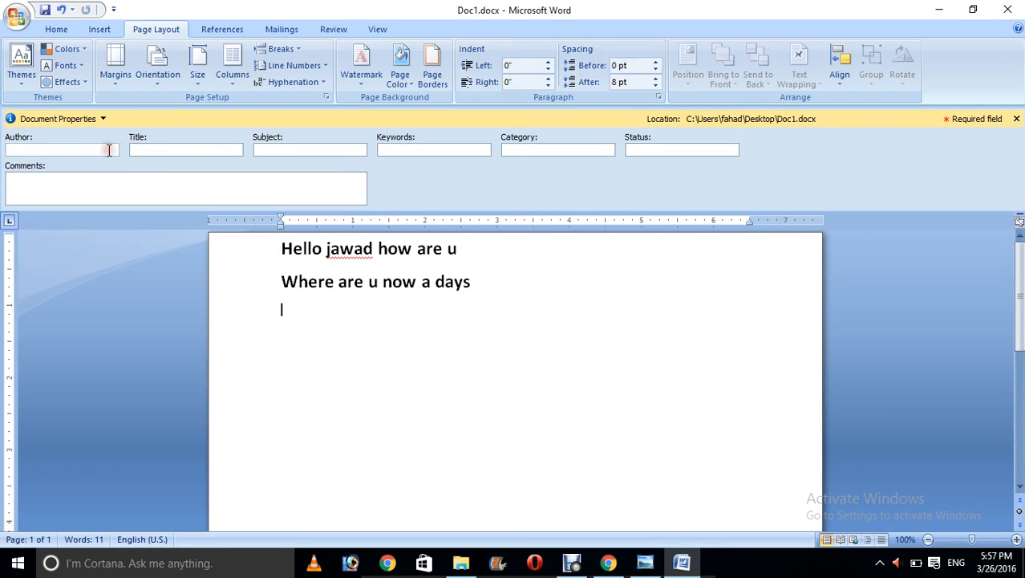
text(jawad)
click(170, 153)
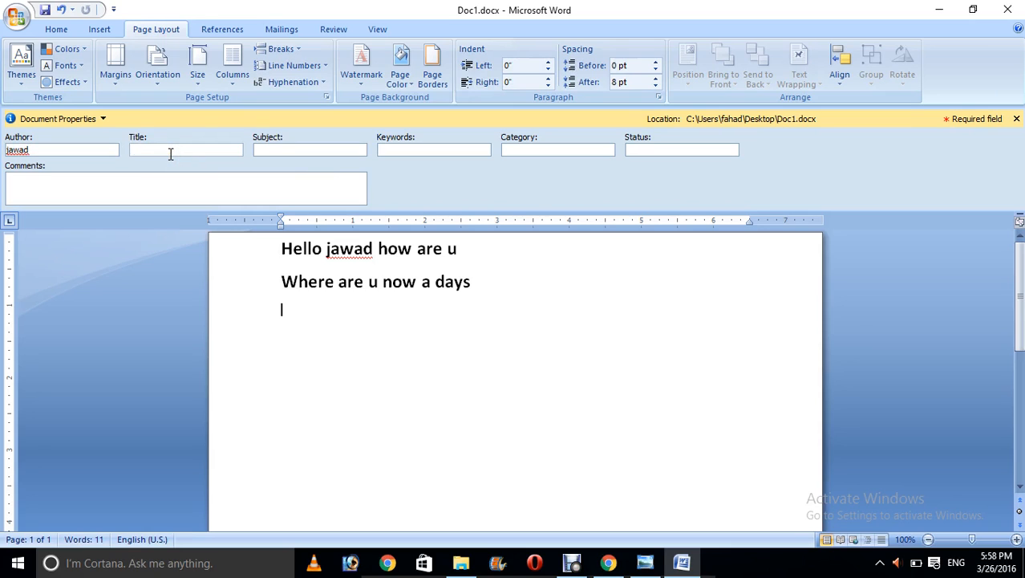
text(test)
click(287, 149)
text(ass)
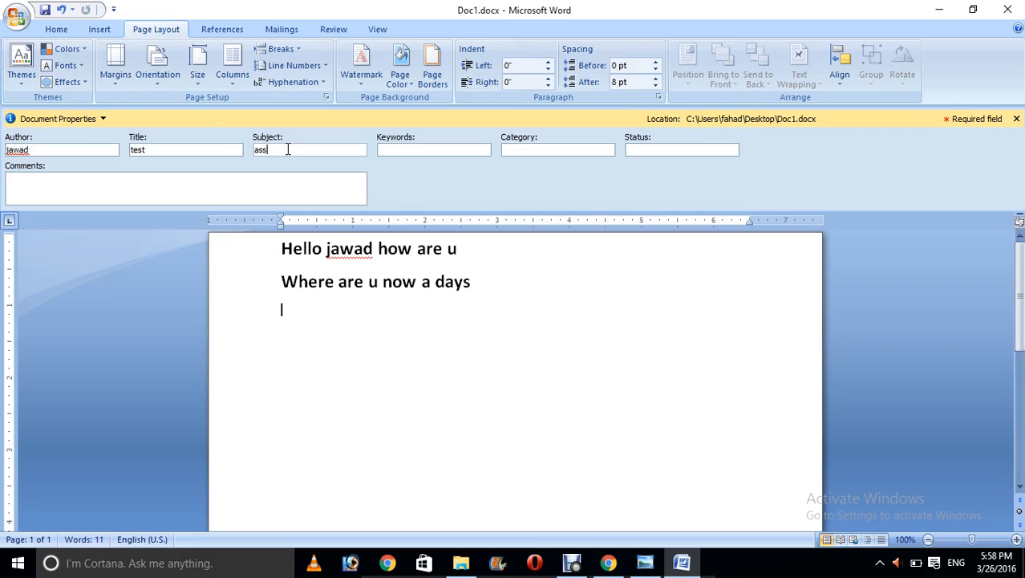
text(mnt)
click(446, 153)
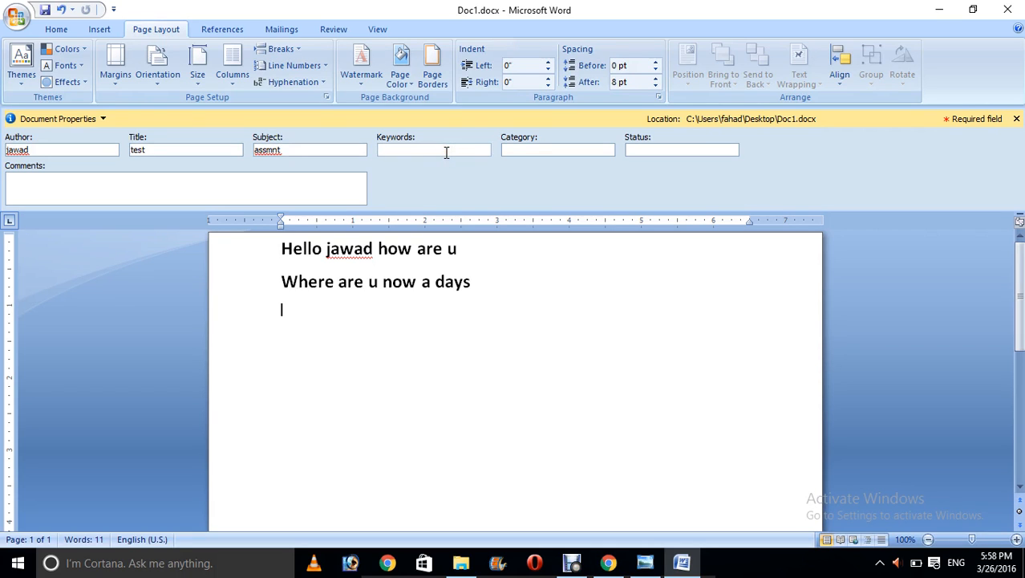
click(543, 150)
click(337, 175)
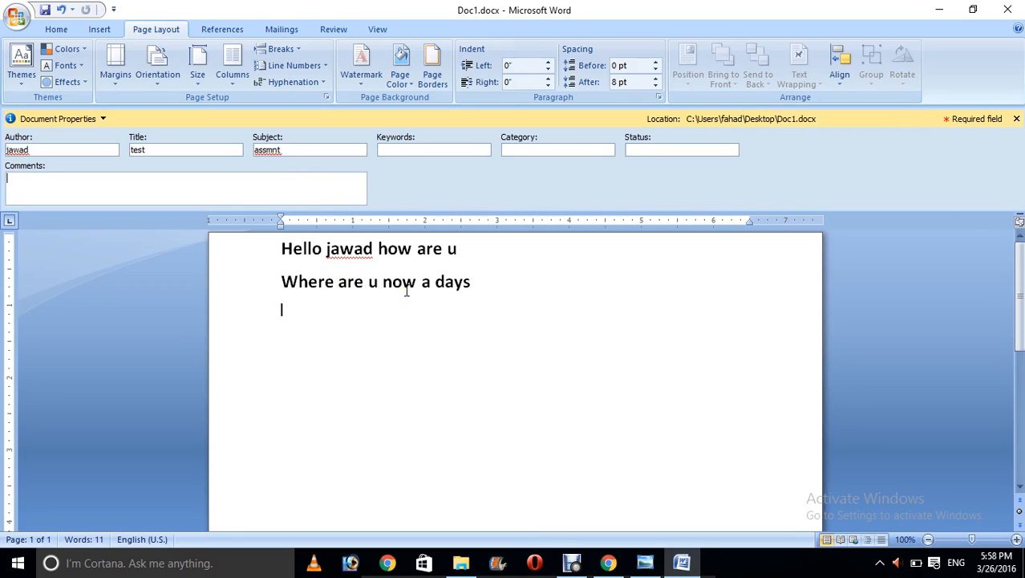
Step: Save the document, re-enter the author name, save again and close Word
key(ctrl+s)
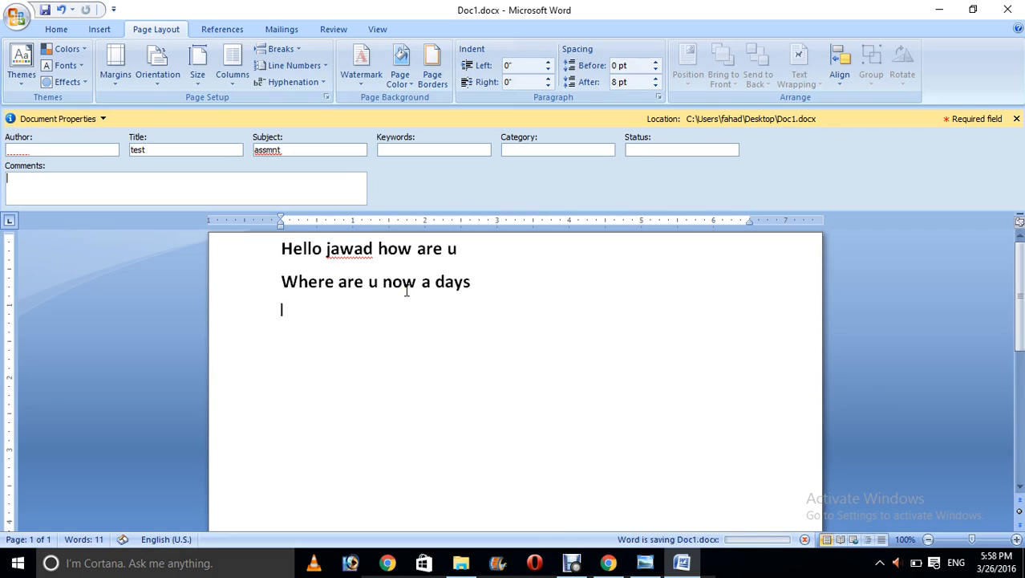
click(72, 150)
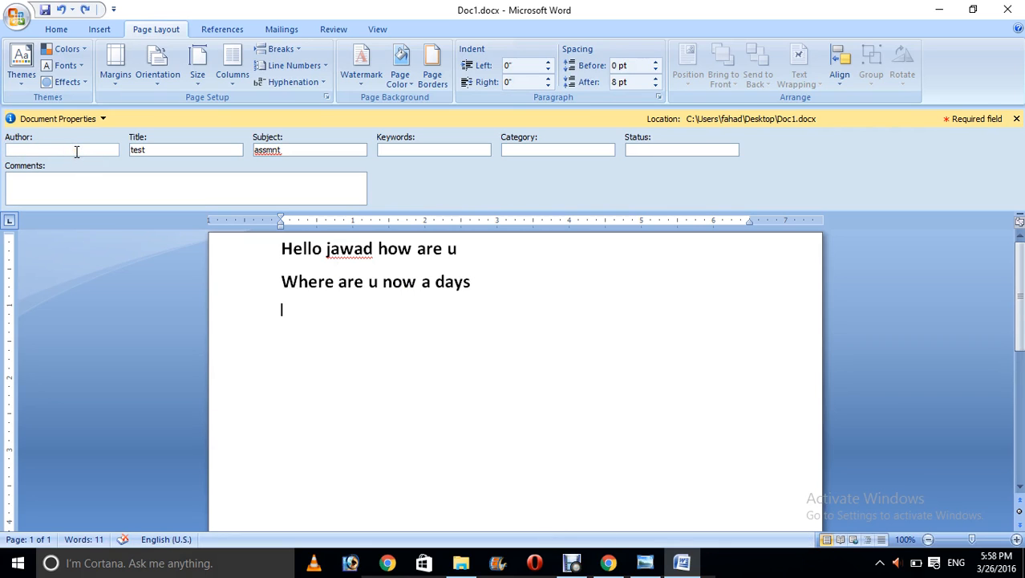
text(jawad)
click(307, 379)
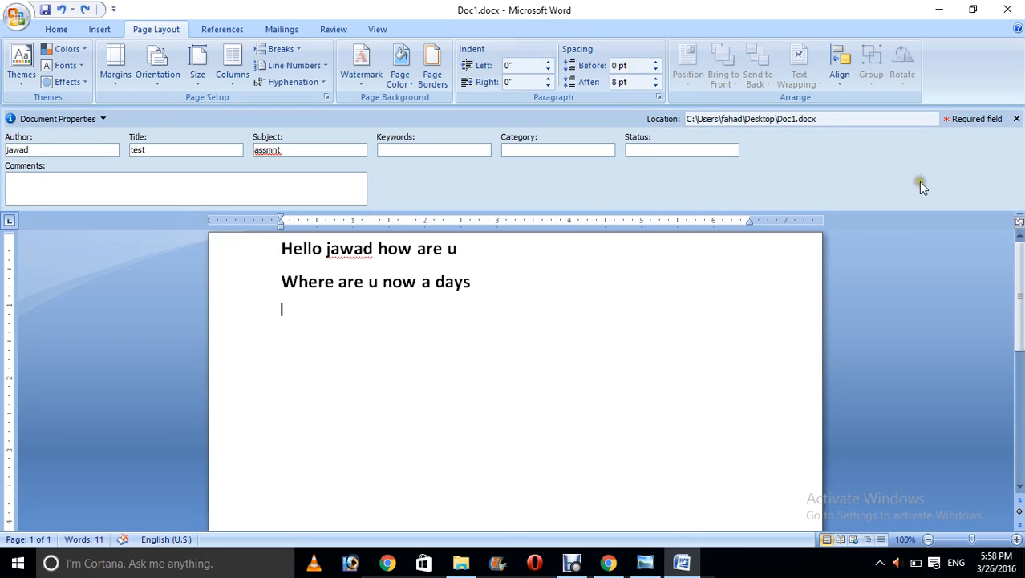
click(18, 16)
click(47, 121)
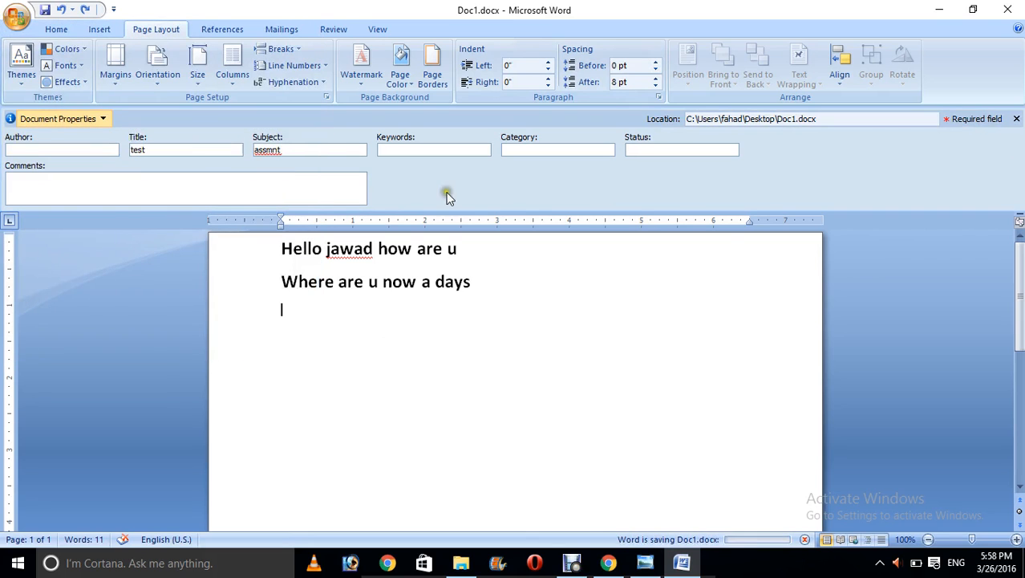
click(1007, 16)
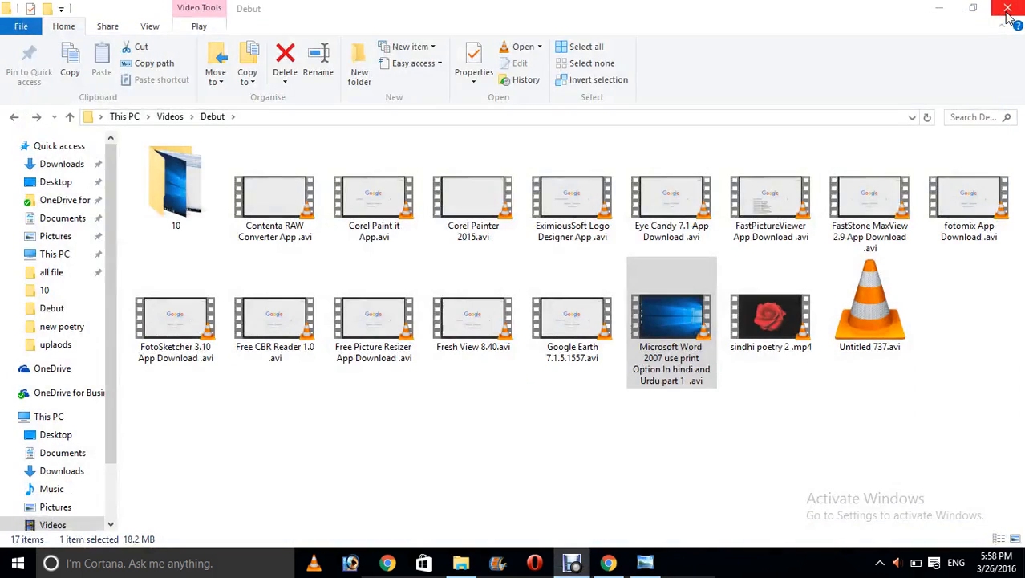
Step: Minimize File Explorer and open the Properties of Doc1.docx on the desktop
click(943, 16)
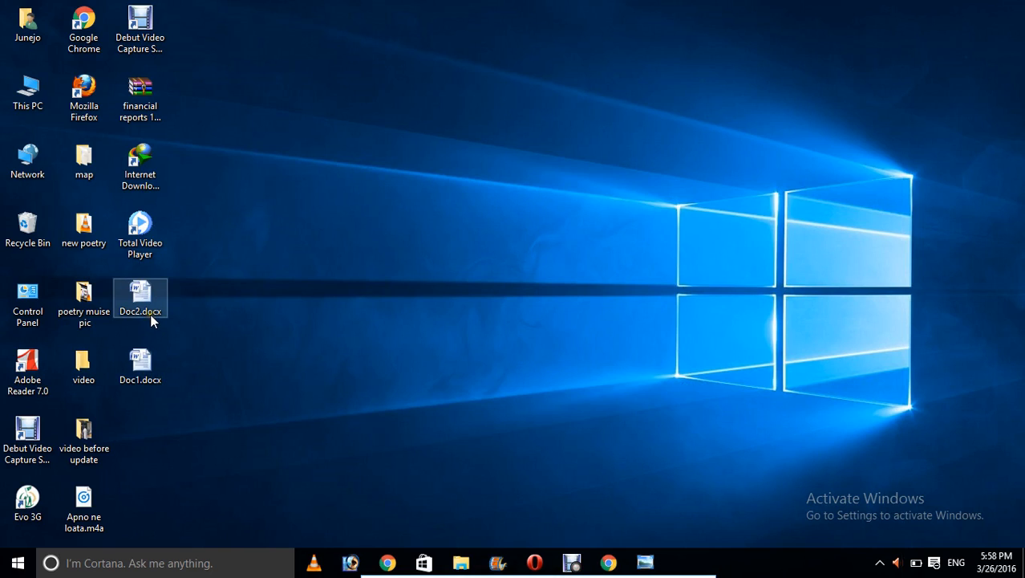
click(141, 361)
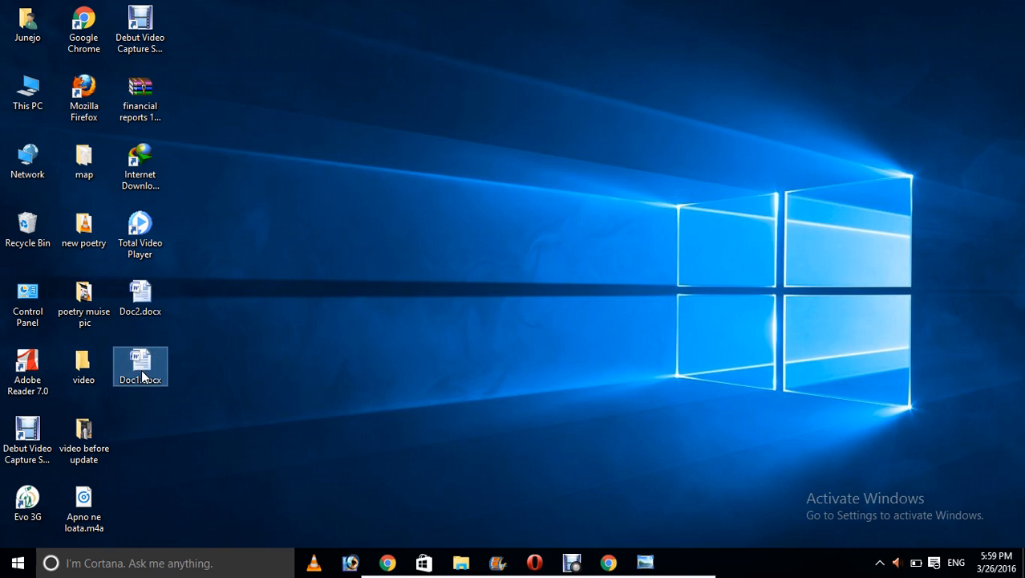
mouse_move(142, 375)
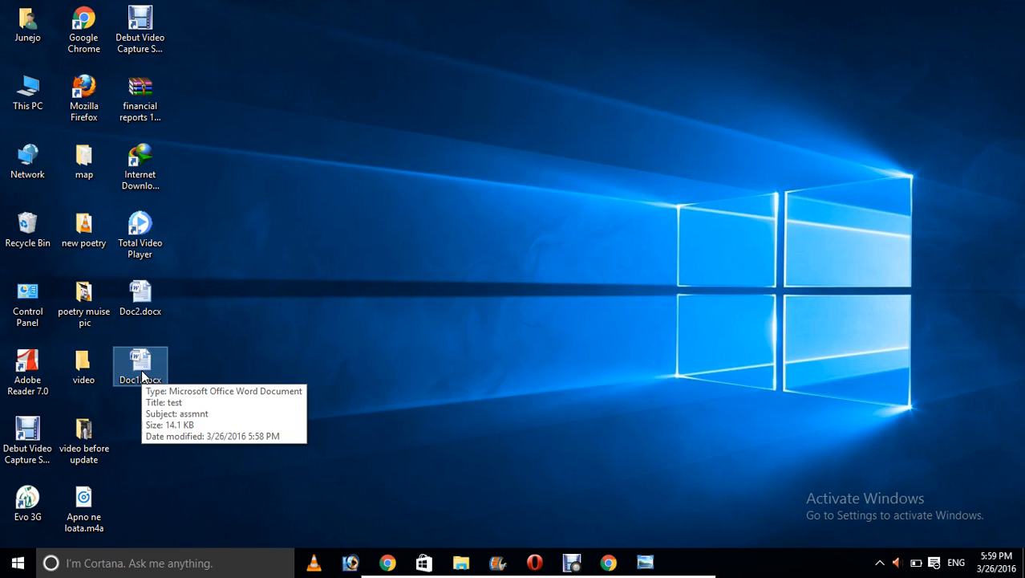
right_click(142, 375)
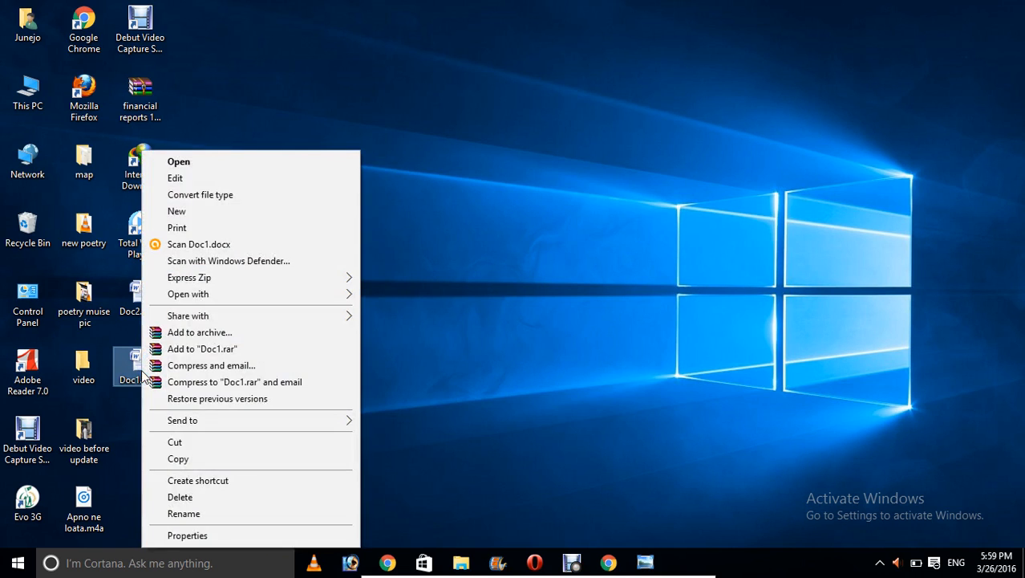
click(193, 536)
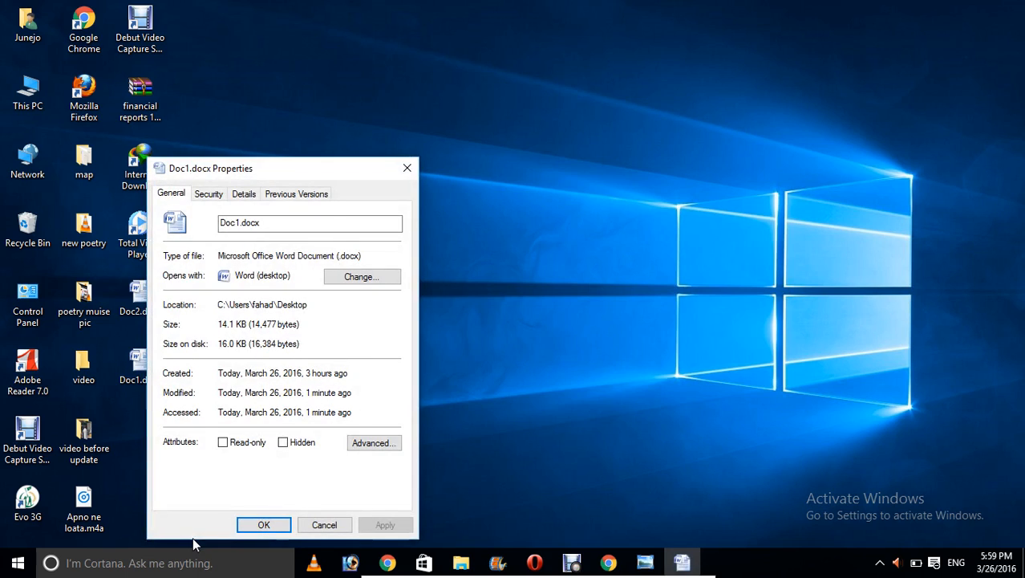
Step: Check the Details tab for Title 'test' and Subject 'assmnt', then close the dialog
click(243, 193)
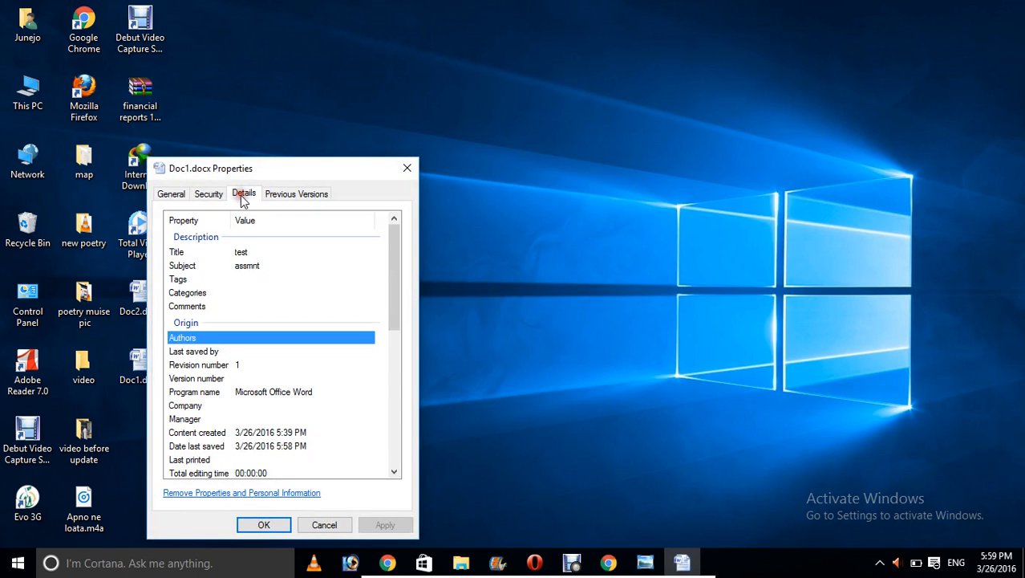
click(349, 340)
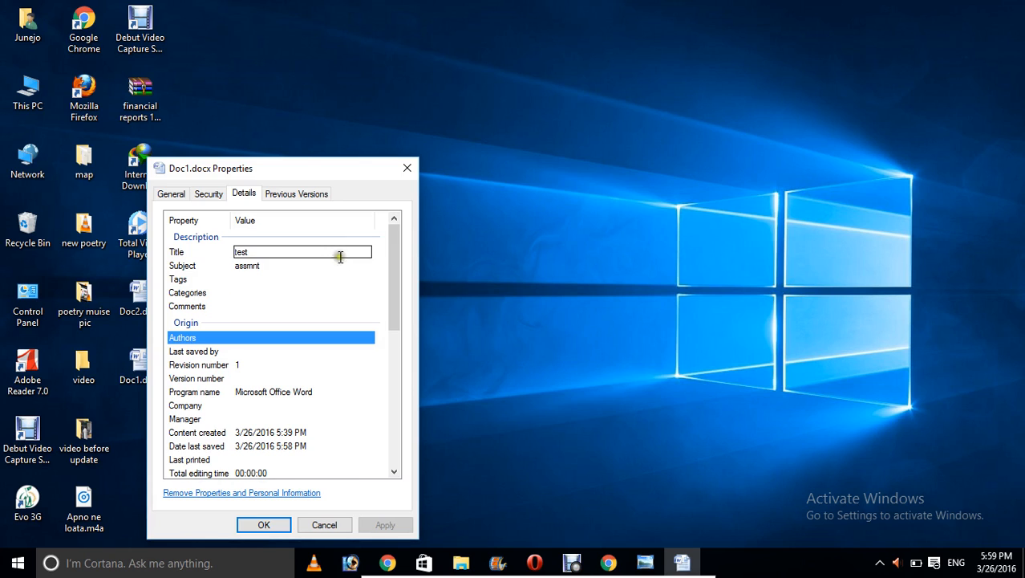
click(406, 161)
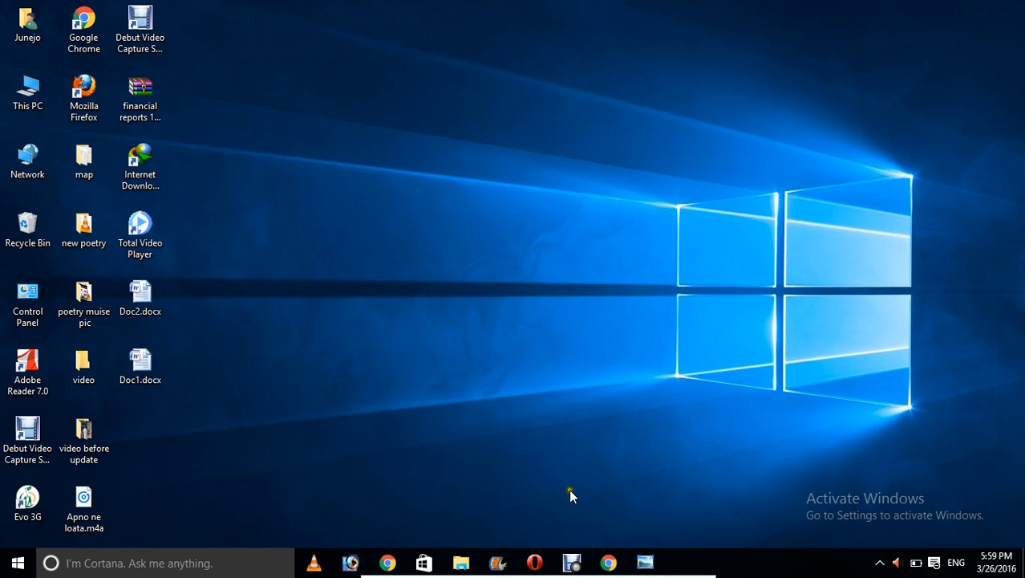
Step: Reopen Doc1.docx and have Document Inspector remove all document properties and personal information
double_click(160, 355)
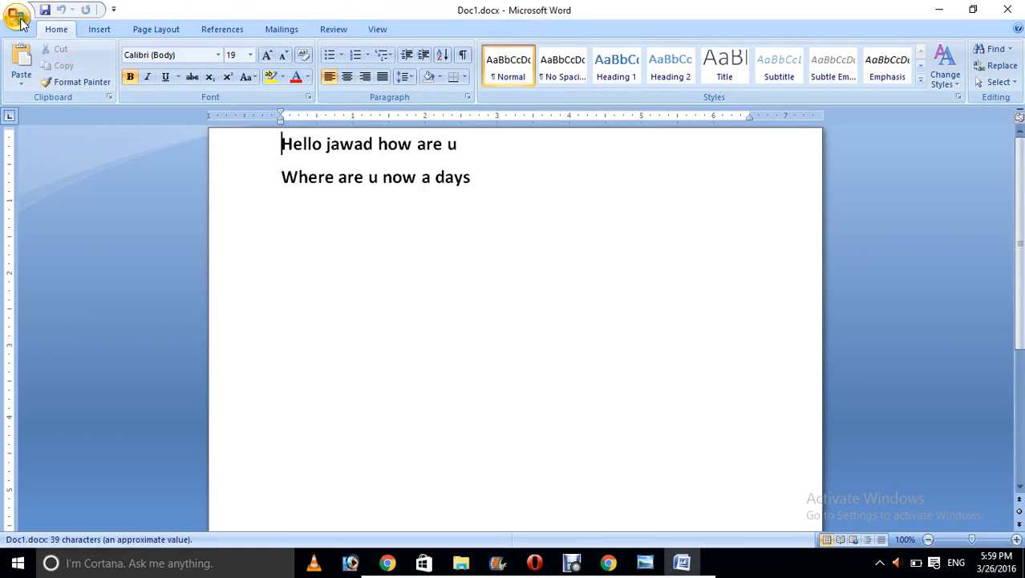
click(18, 20)
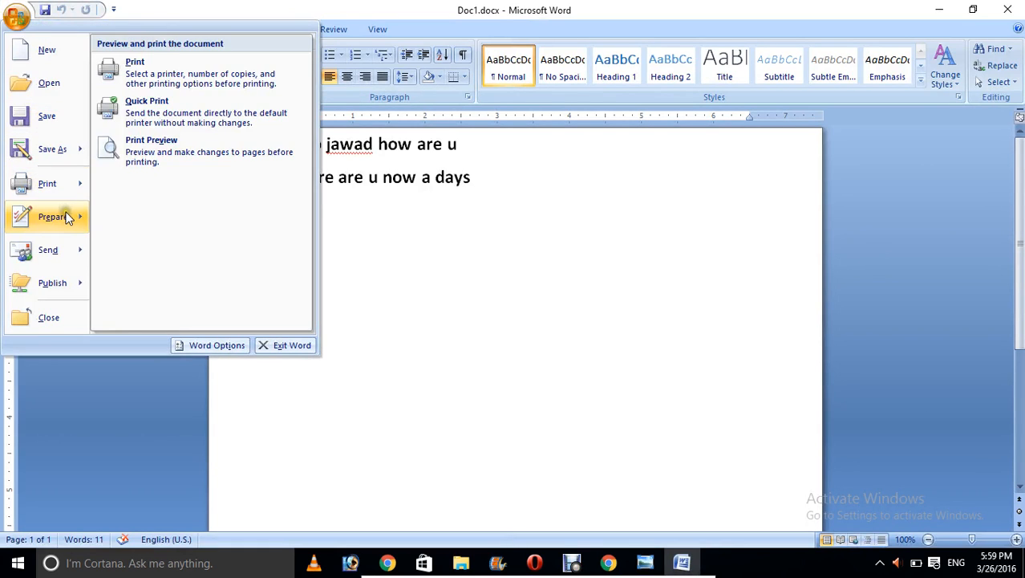
mouse_move(68, 217)
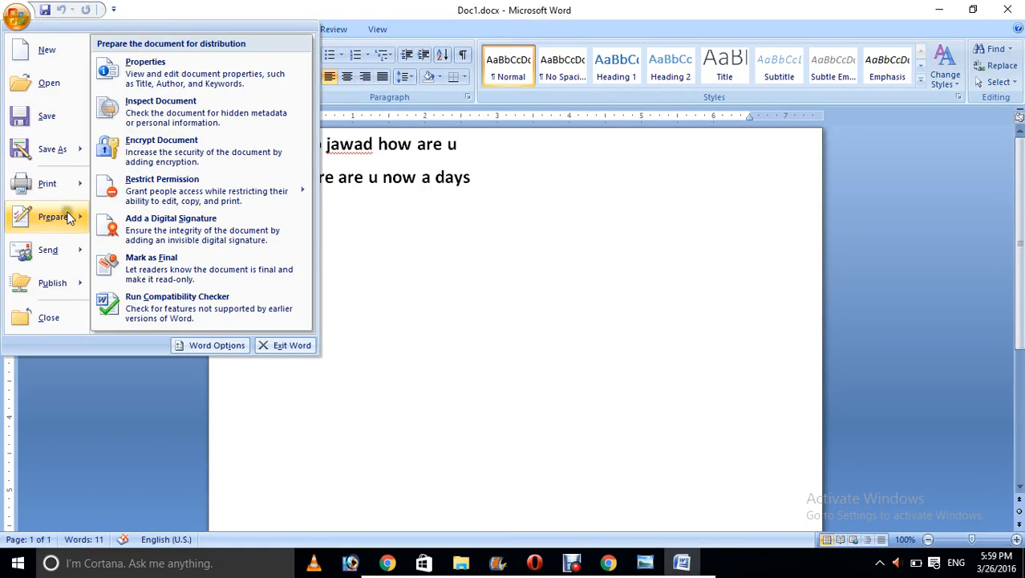
click(178, 120)
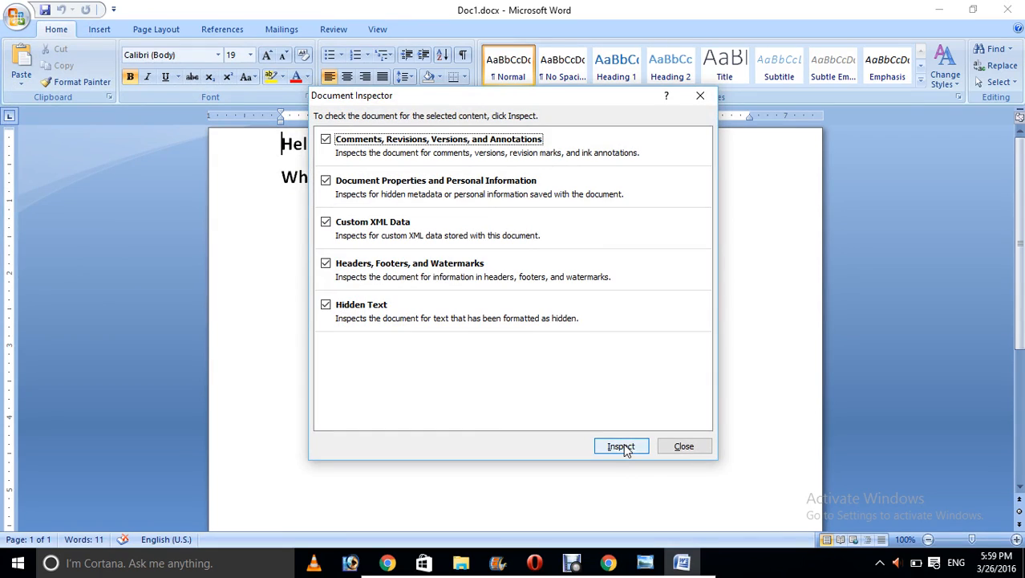
click(623, 447)
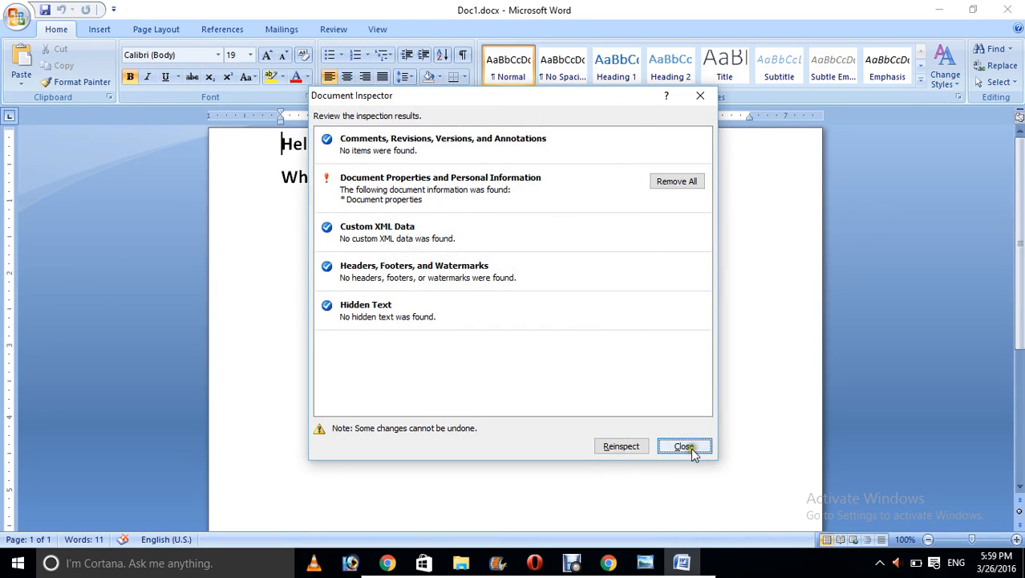
click(685, 188)
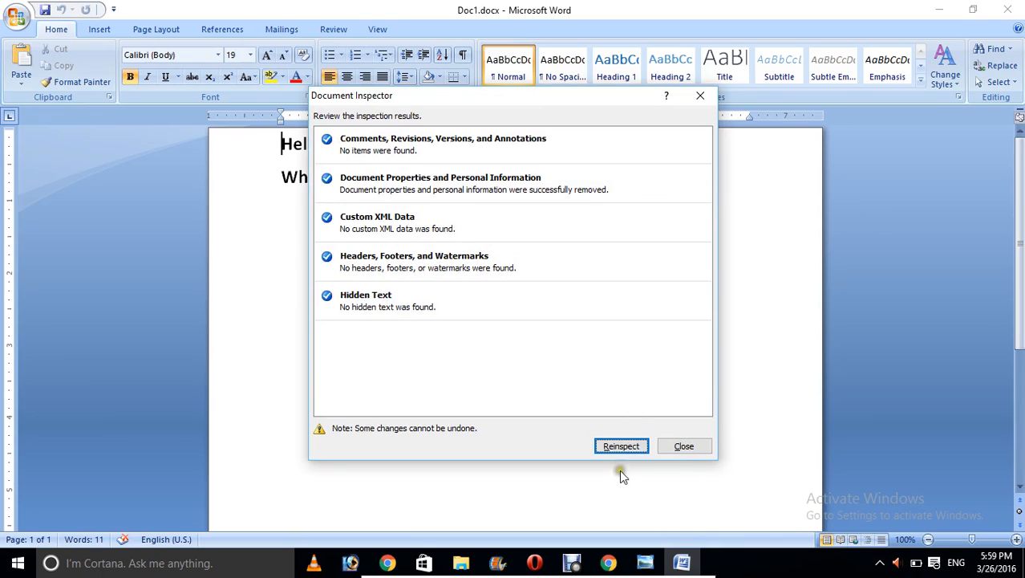
click(683, 447)
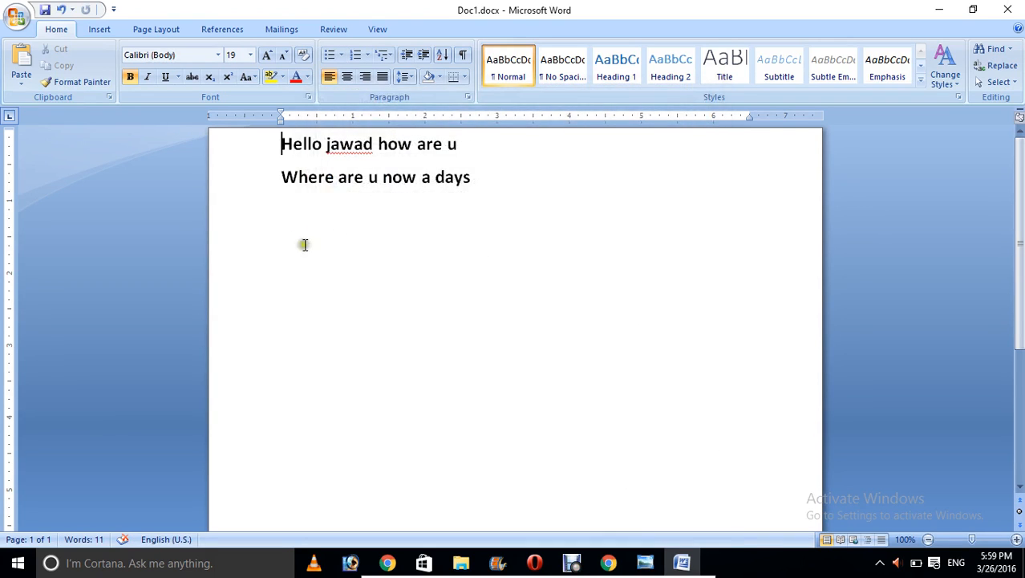
click(16, 18)
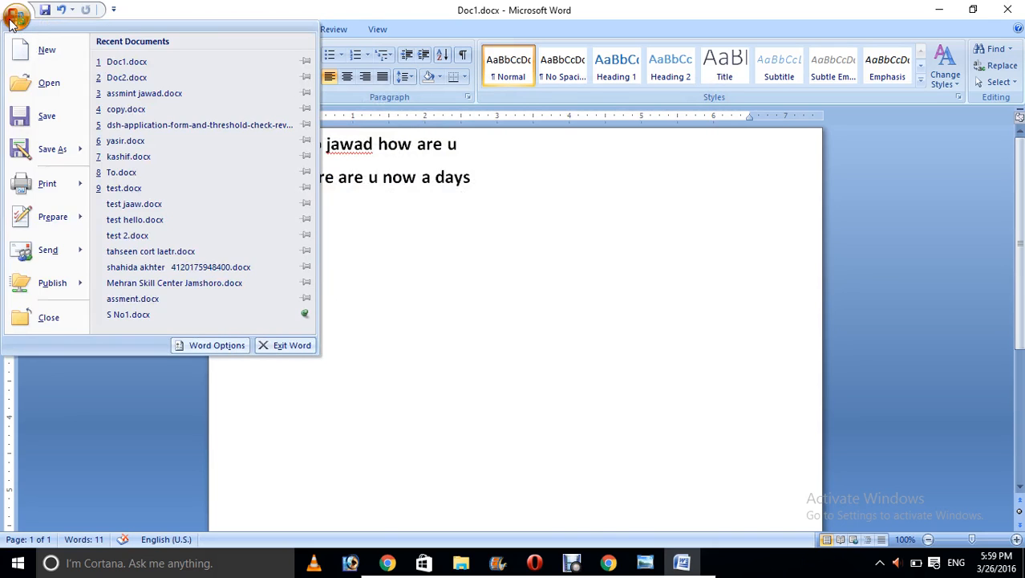
Step: Encrypt Doc1.docx with a password, then close Word and save the changes
mouse_move(44, 210)
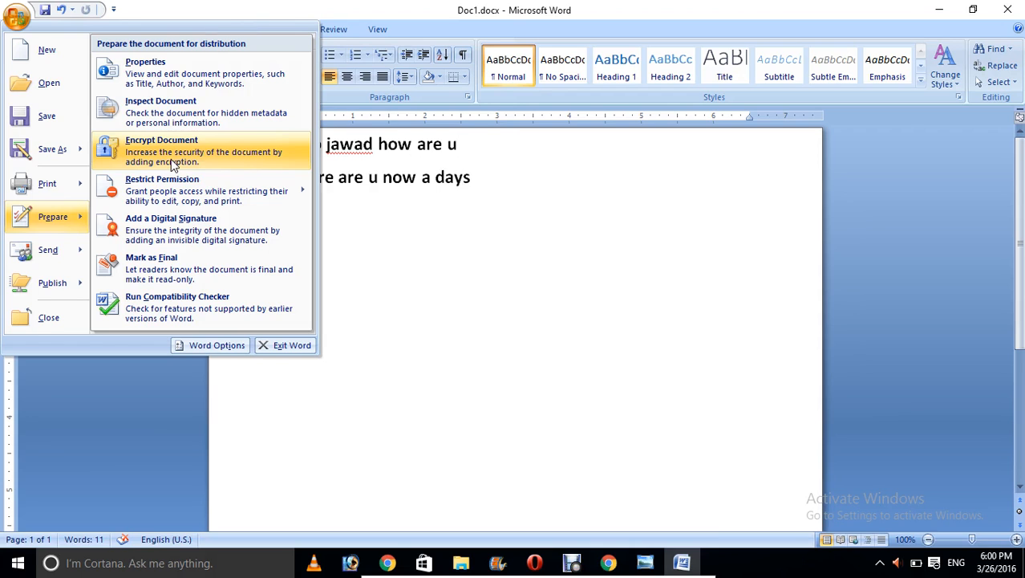
click(172, 164)
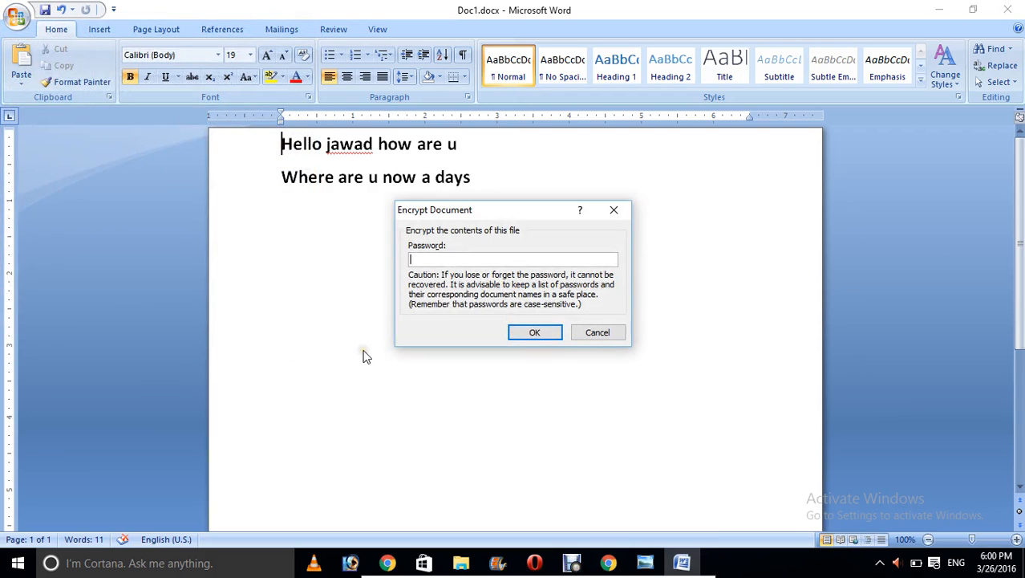
text(234)
click(540, 334)
text(123)
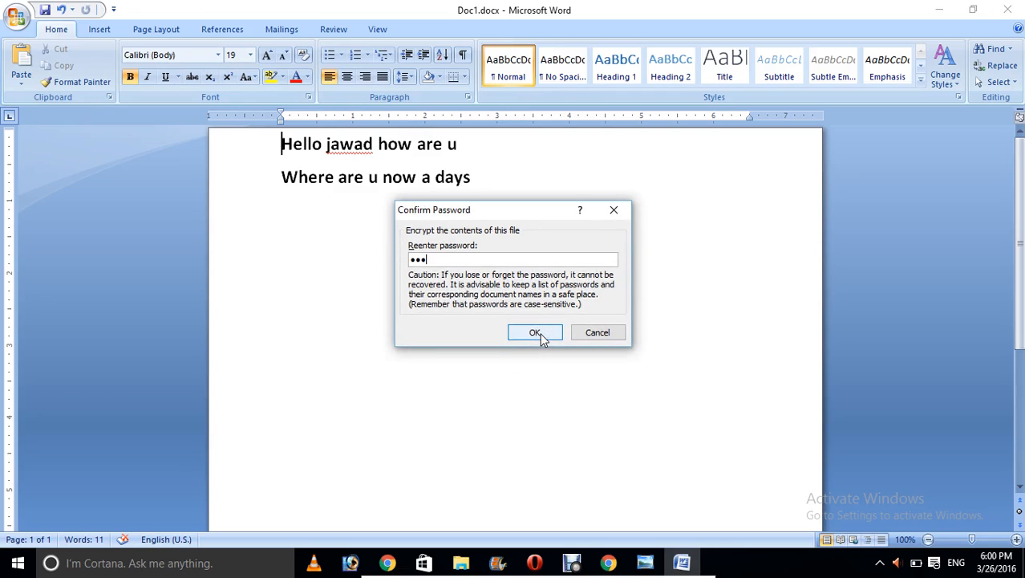
text(4)
click(551, 333)
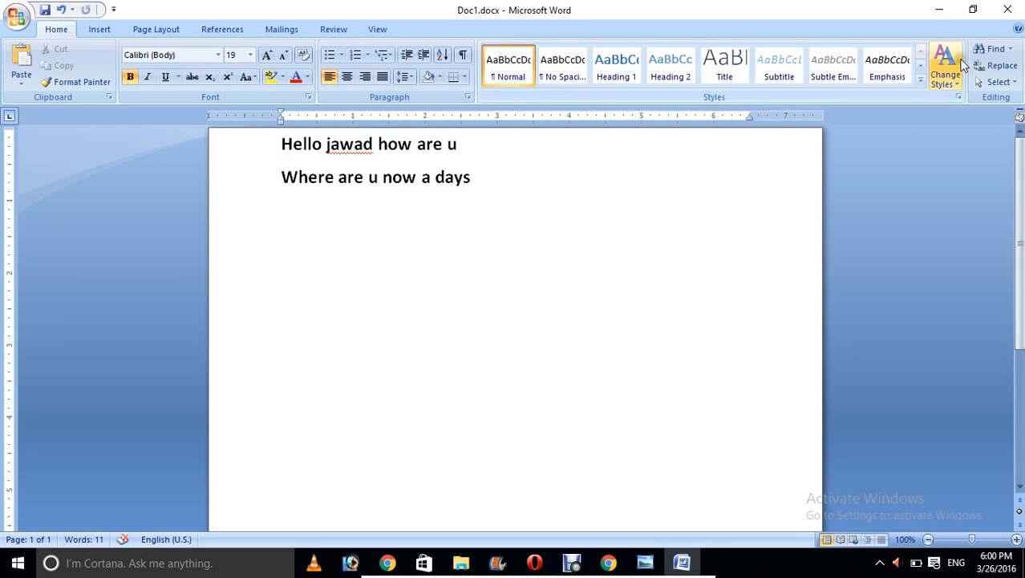
click(1019, 6)
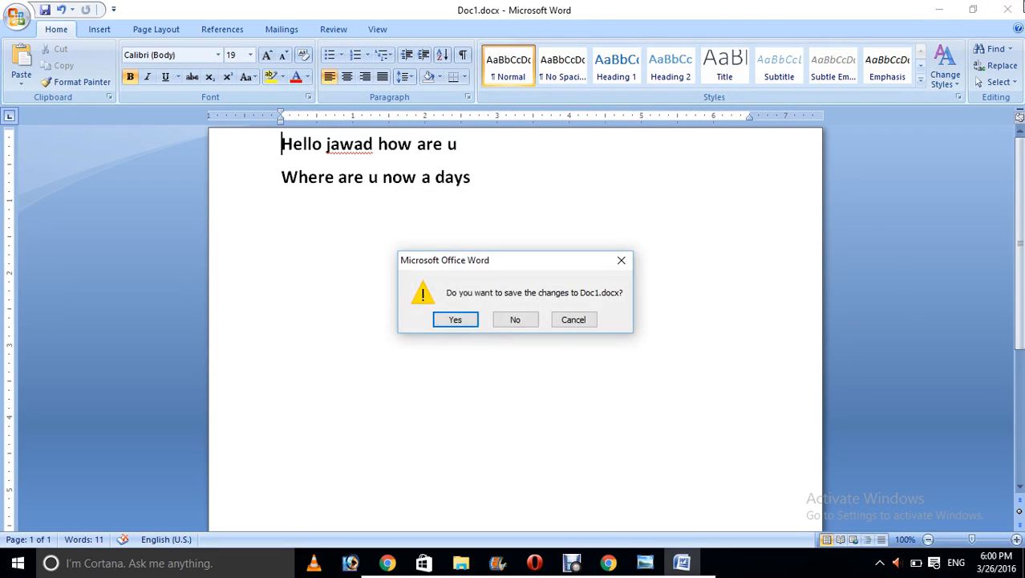
click(466, 315)
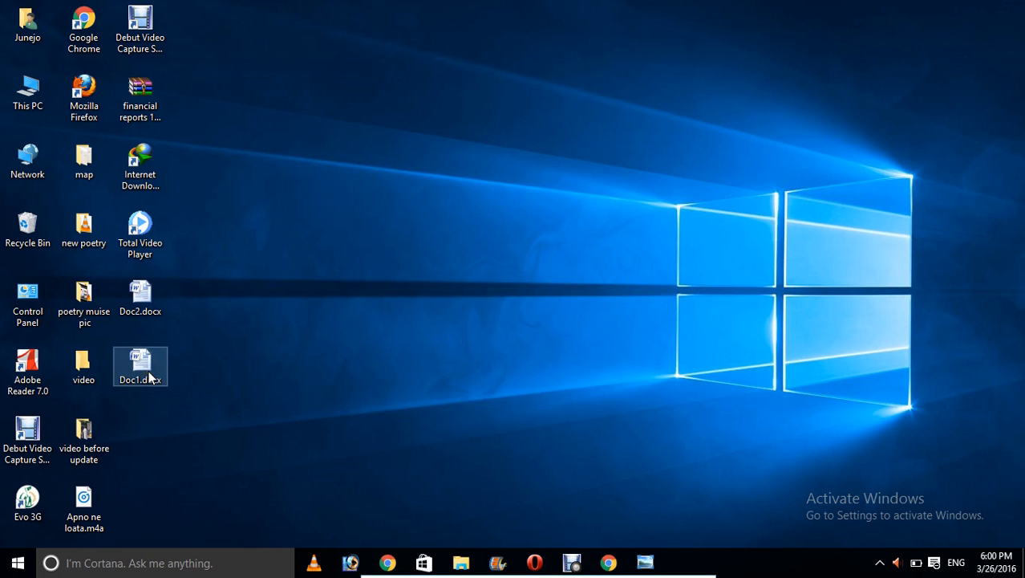
Step: Open Doc1.docx from the desktop by entering its password
double_click(150, 377)
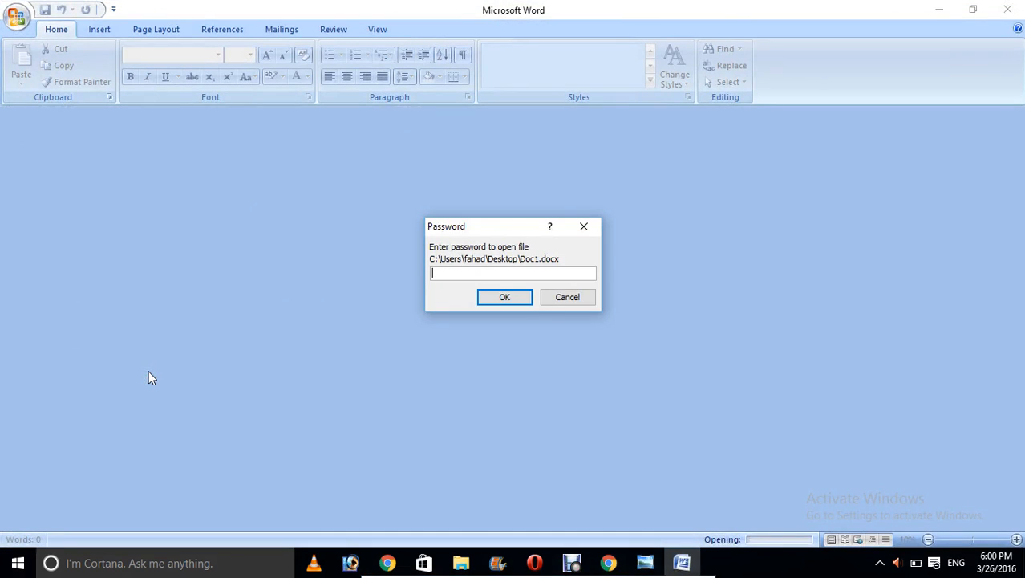
text(1234)
click(504, 297)
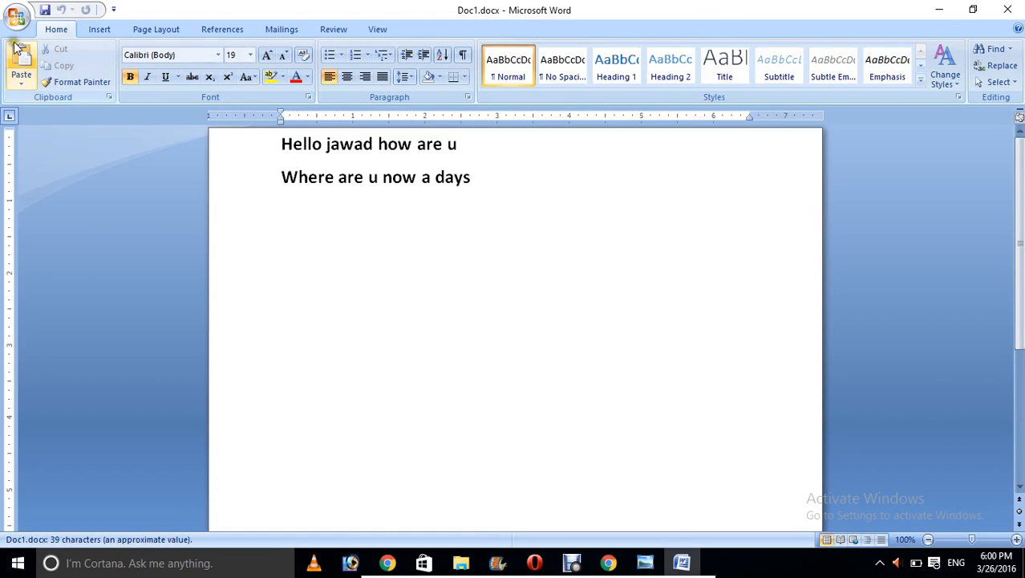
Step: Revisit Encrypt Document and keep the existing password unchanged
click(16, 16)
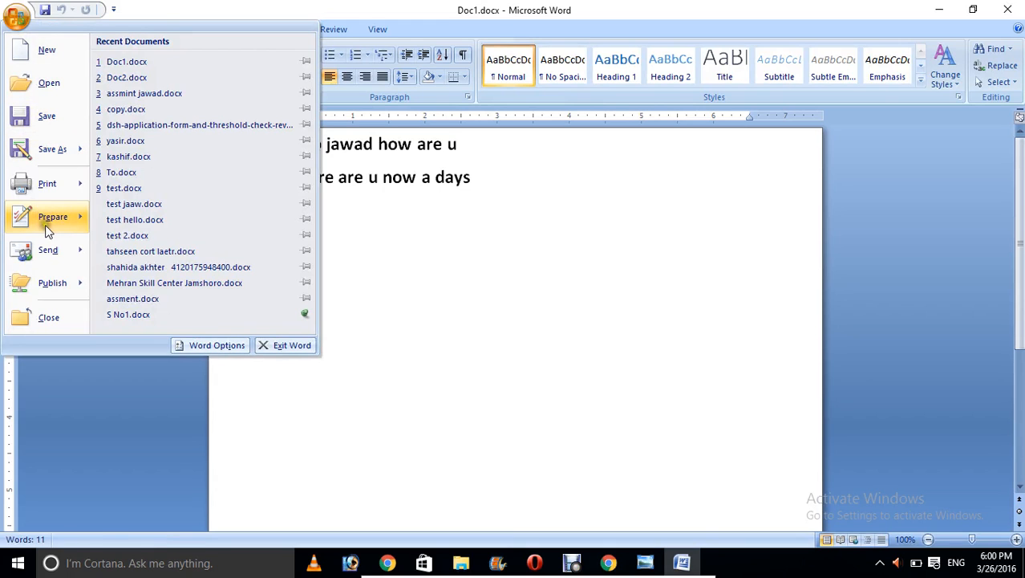
mouse_move(43, 223)
click(186, 167)
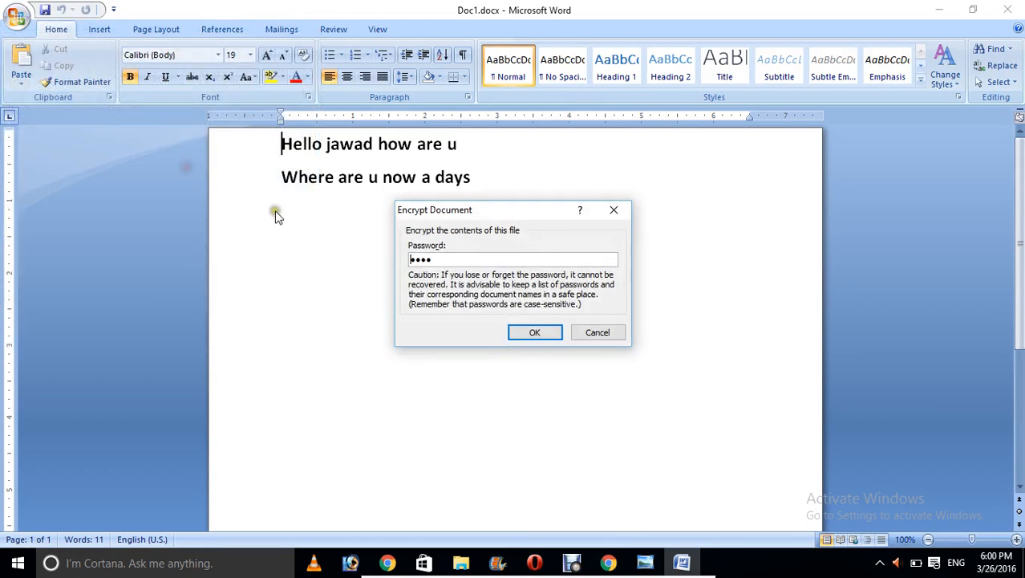
click(534, 334)
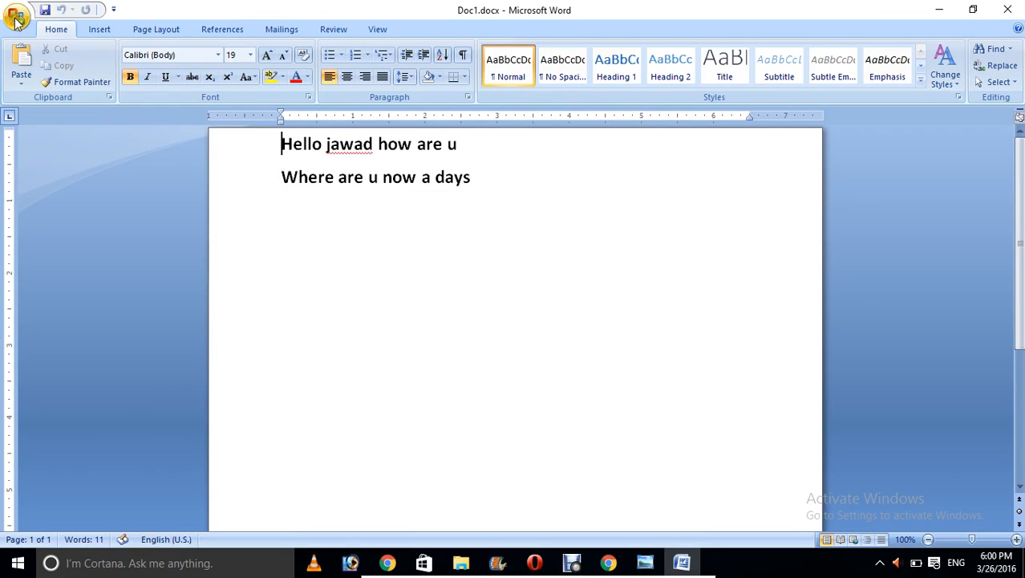
Step: Show the Prepare submenu with its Restrict Permission options for Doc1.docx
click(16, 16)
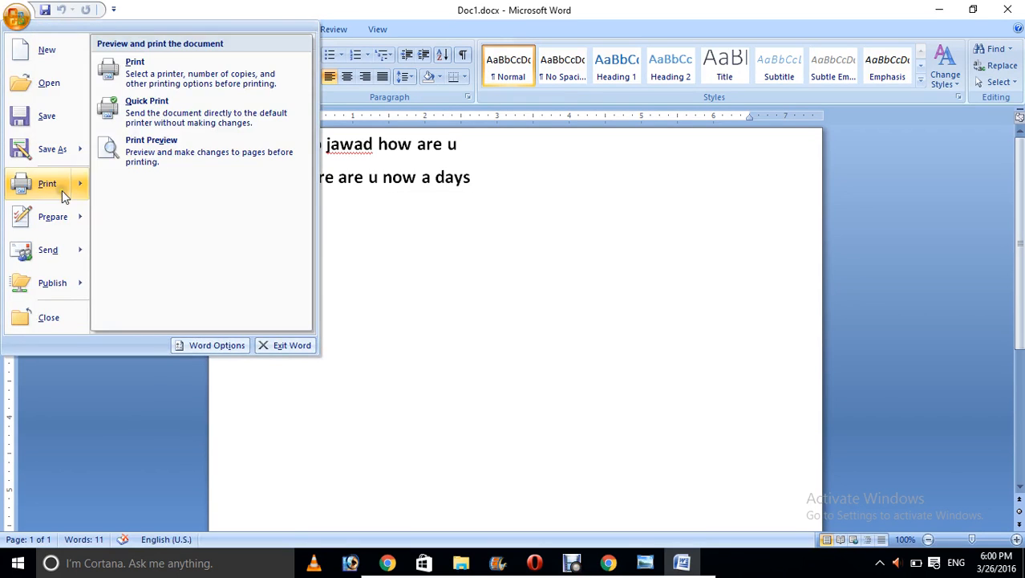
mouse_move(60, 215)
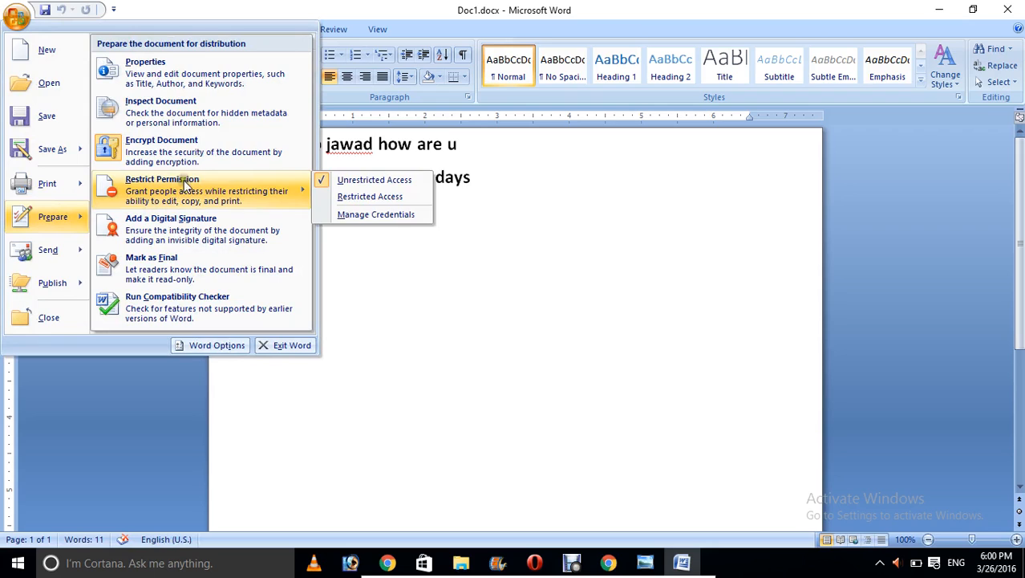
mouse_move(191, 186)
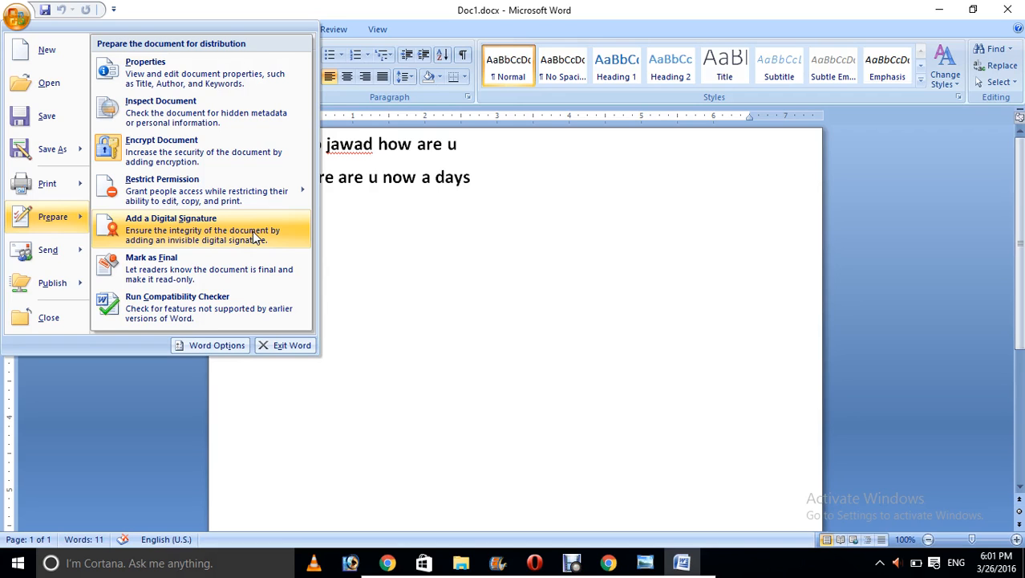
click(253, 235)
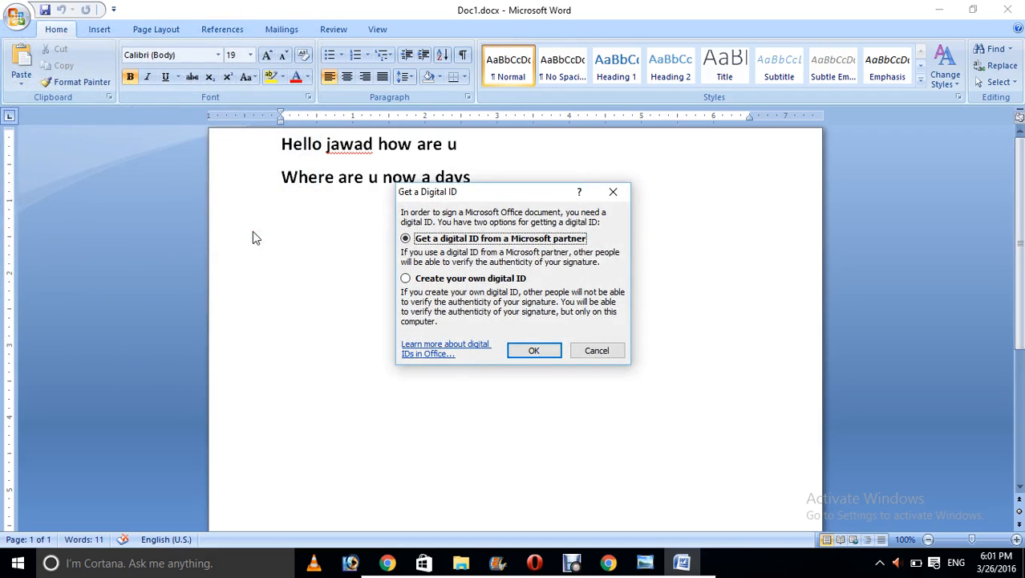
click(434, 277)
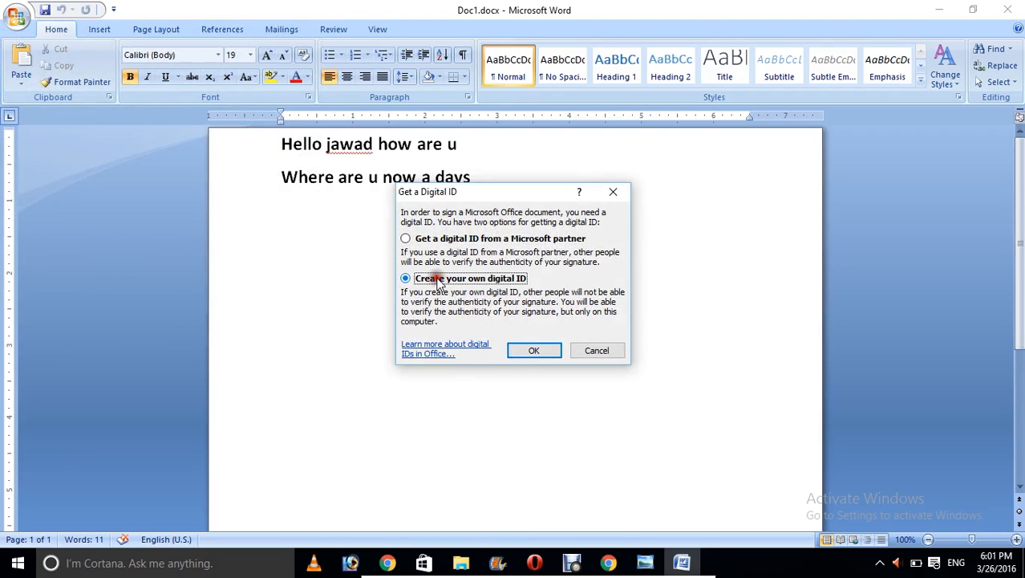
click(534, 351)
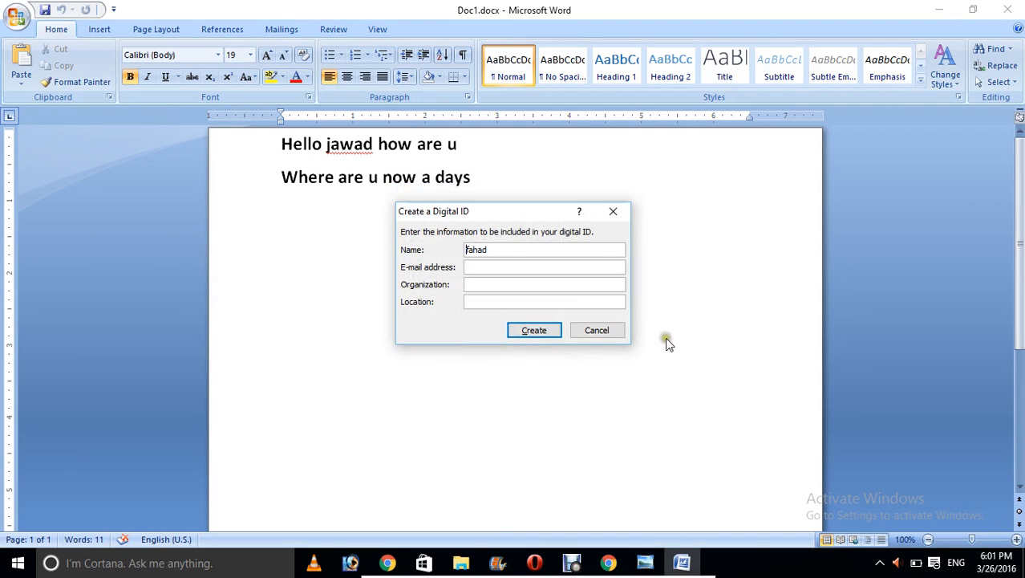
click(598, 332)
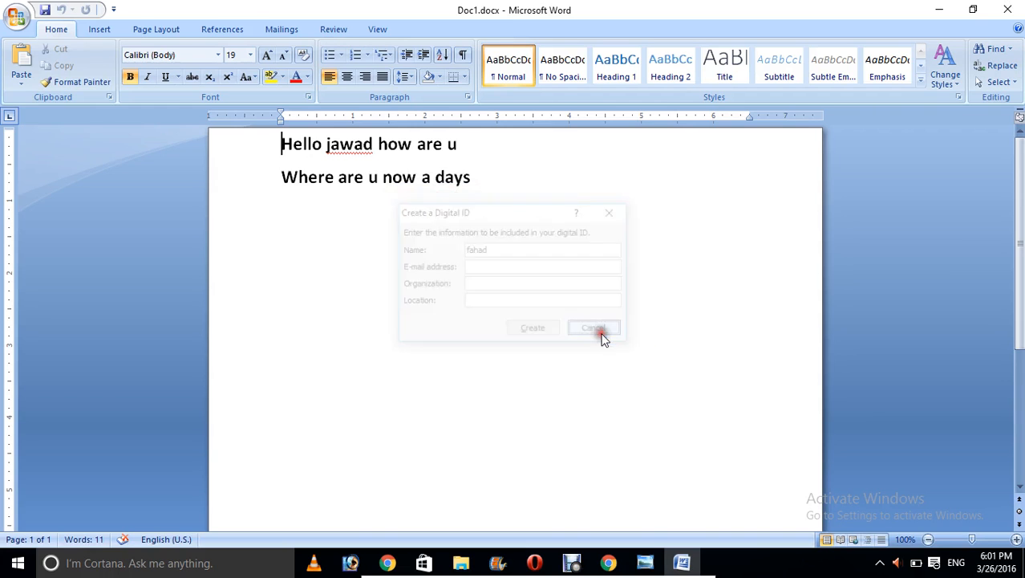
click(16, 16)
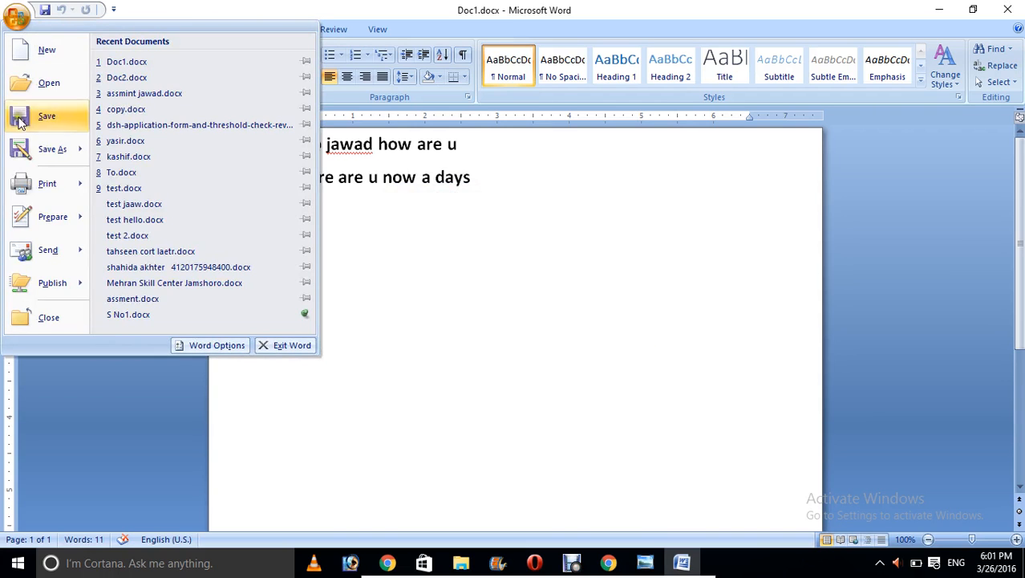
mouse_move(30, 201)
mouse_move(74, 217)
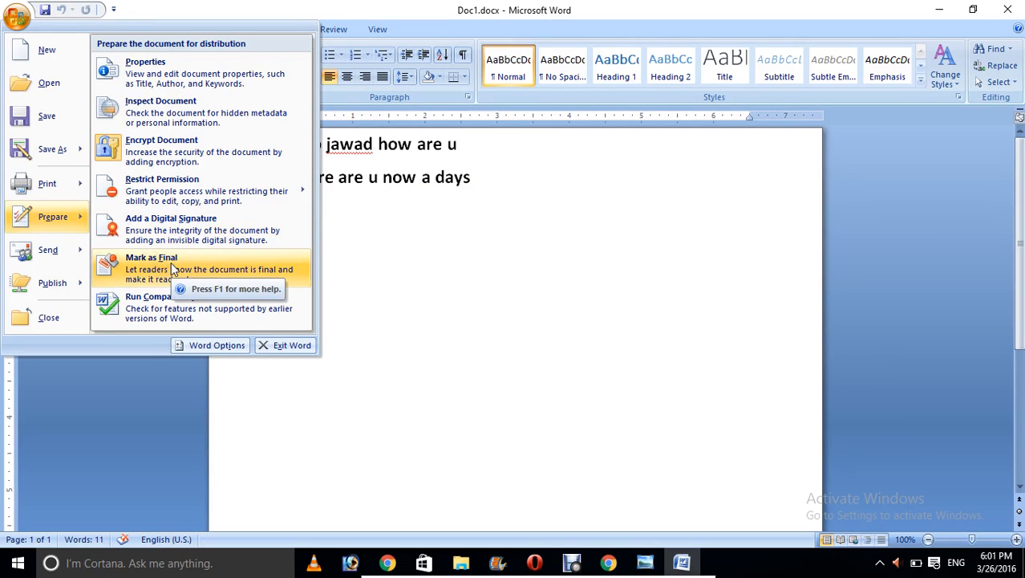
click(158, 308)
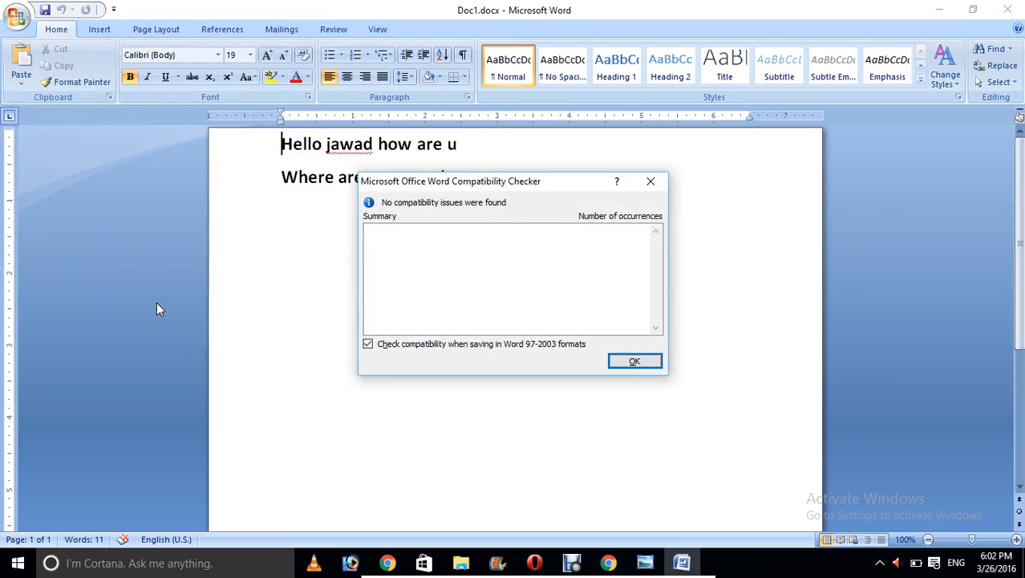
click(638, 362)
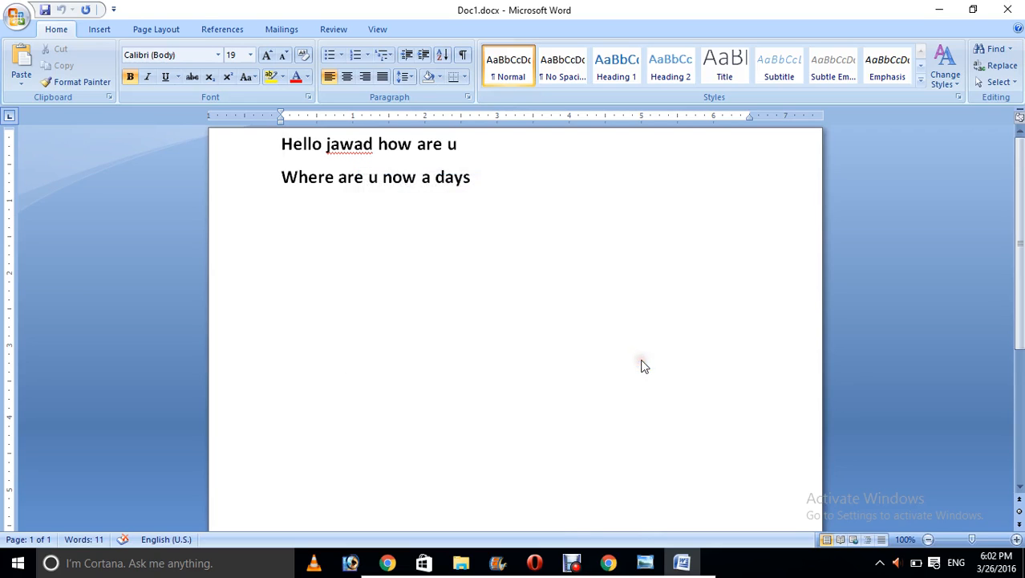
click(16, 16)
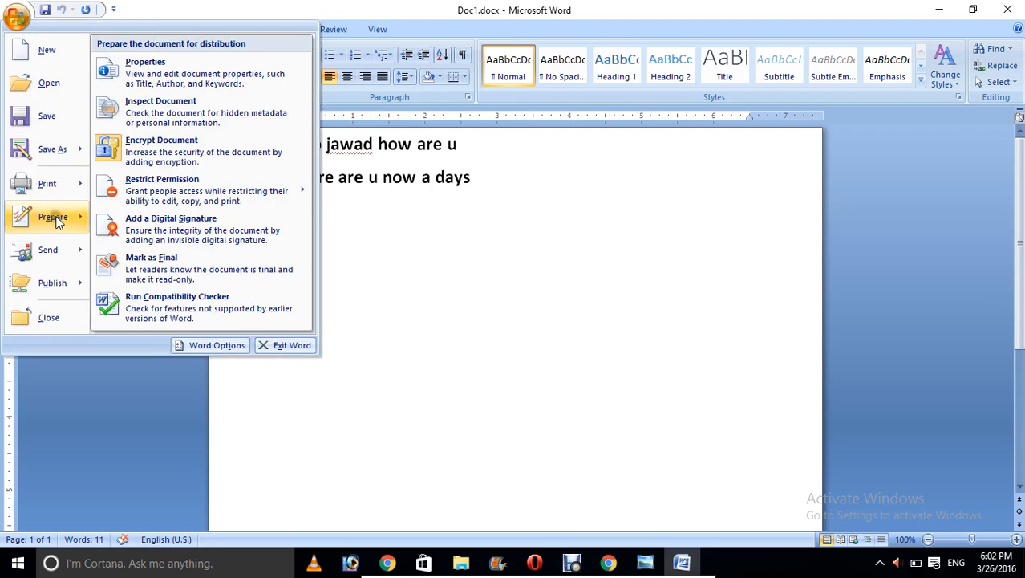
Step: Show the Publish submenu listing Blog, Document Management Server and Create Document Workspace
mouse_move(85, 241)
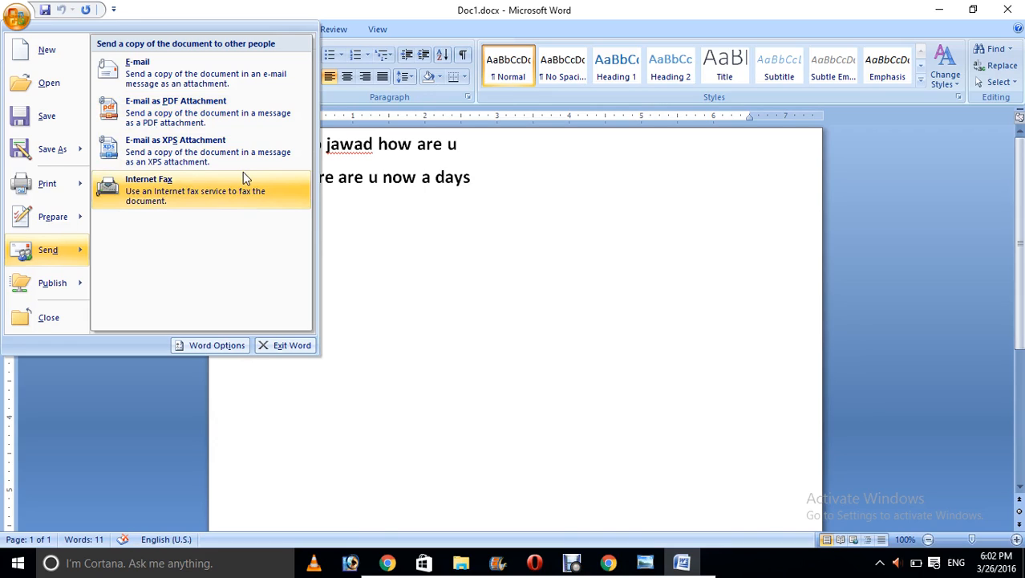
mouse_move(72, 293)
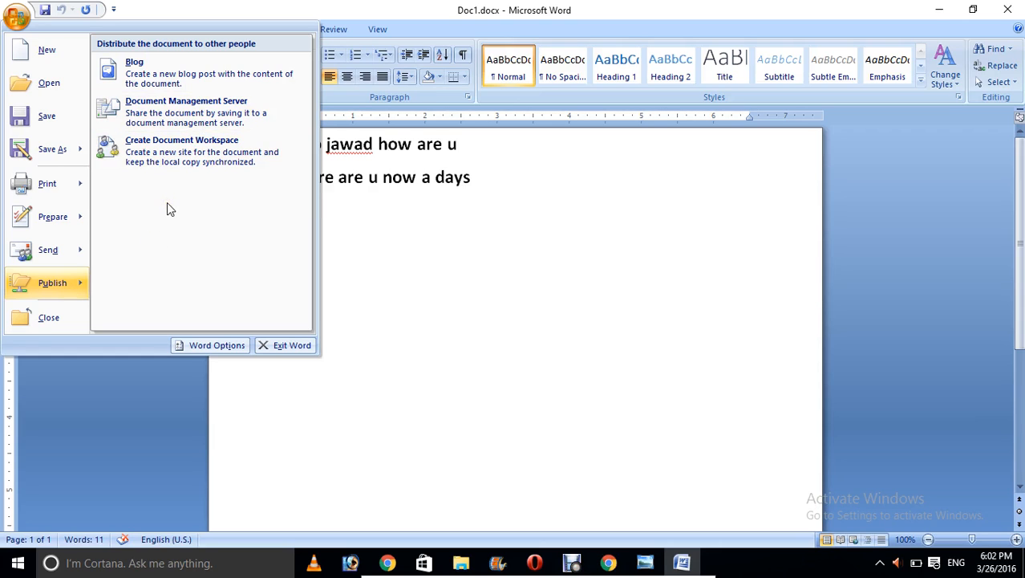
Step: Create a blog post from the document, skipping blog account registration, and show Publish options
click(164, 89)
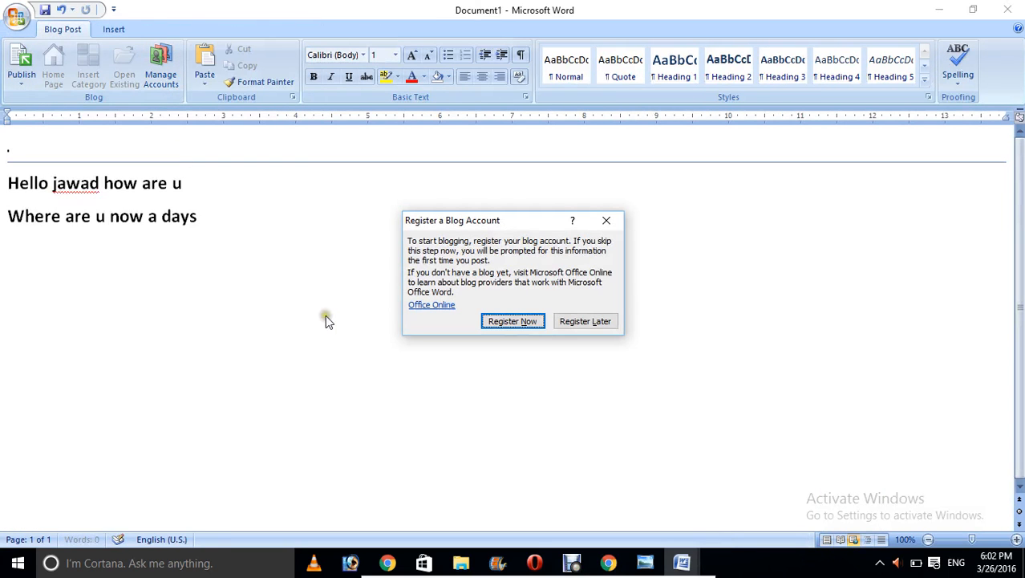
click(563, 322)
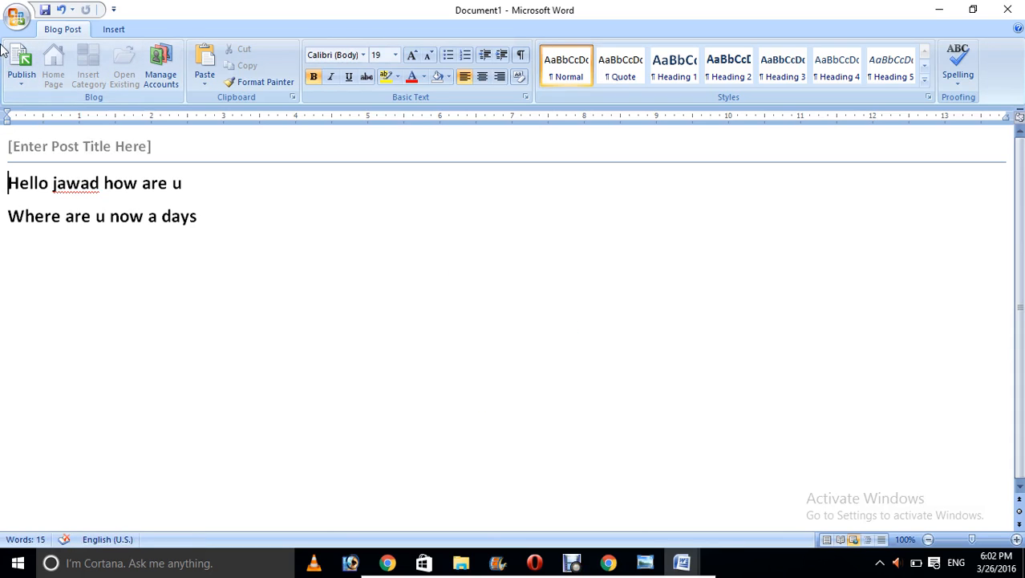
click(17, 22)
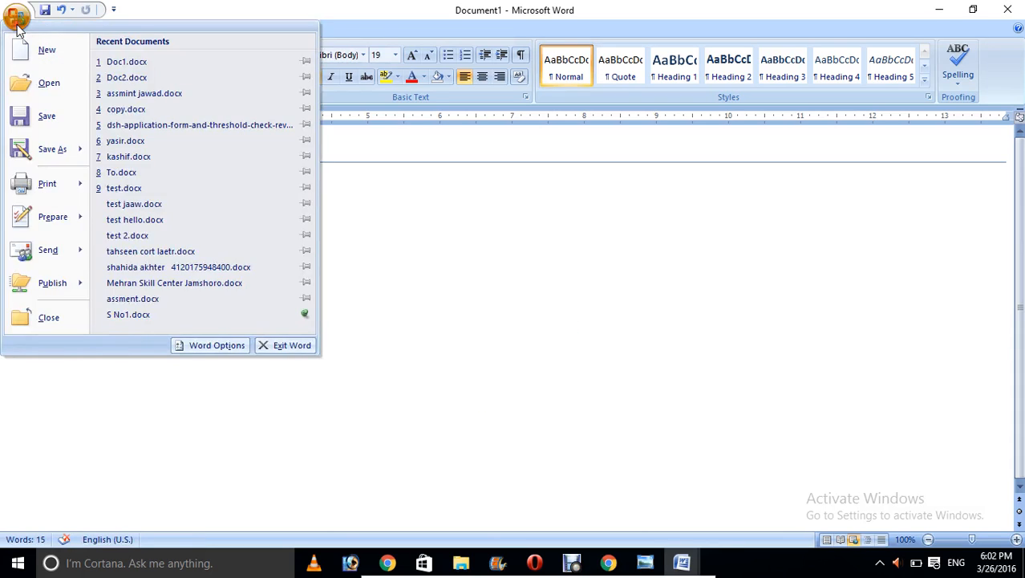
mouse_move(60, 251)
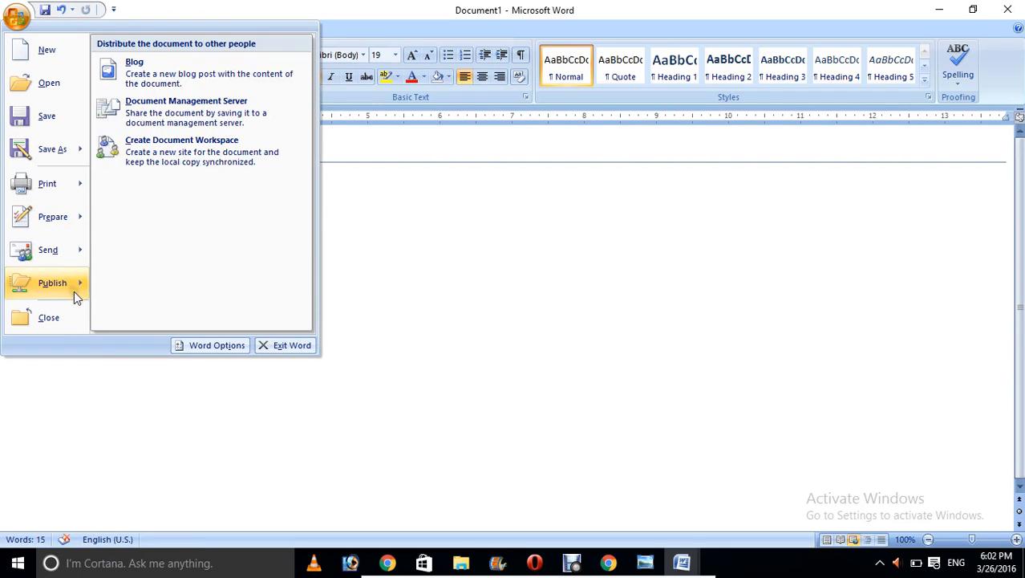
Step: Try saving to a Document Management Server with a thumbnail, dismissing the invalid-path errors
click(190, 126)
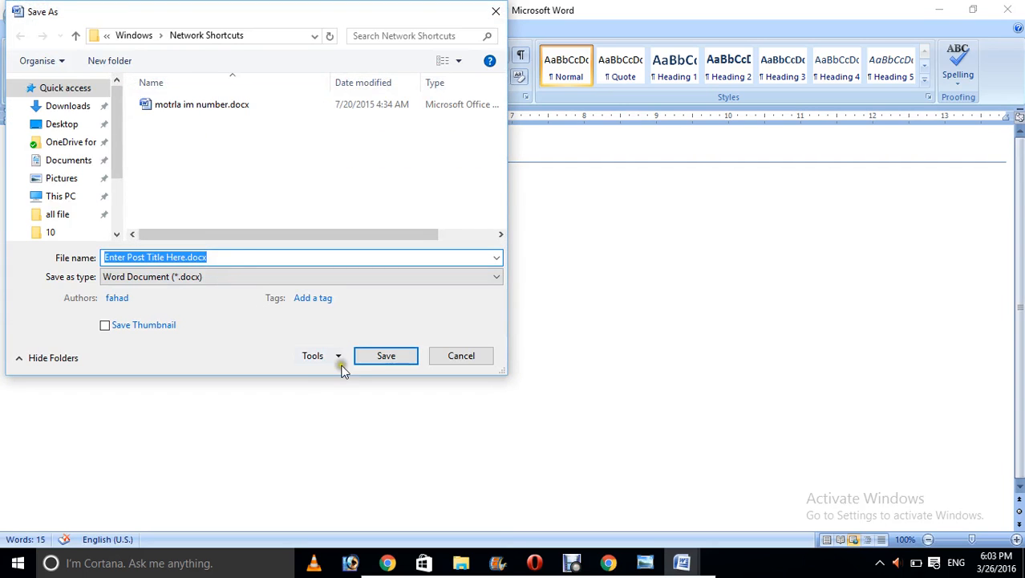
click(384, 357)
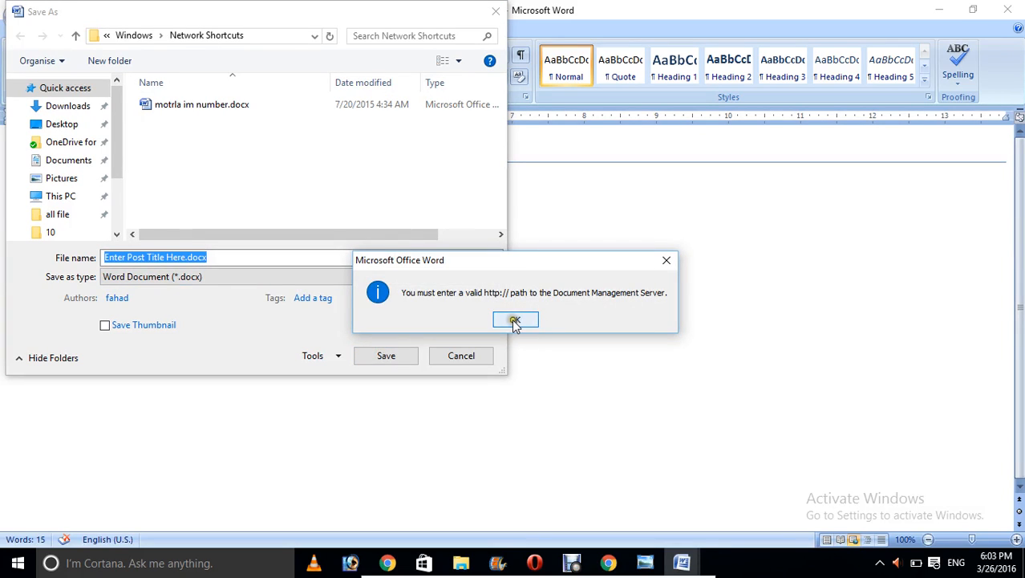
click(515, 321)
click(395, 358)
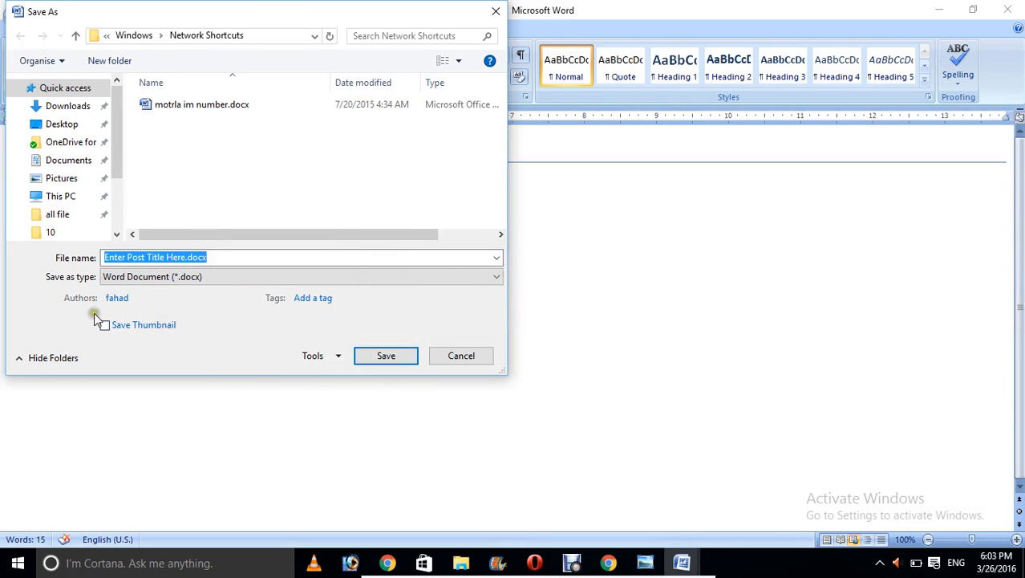
click(104, 324)
click(375, 358)
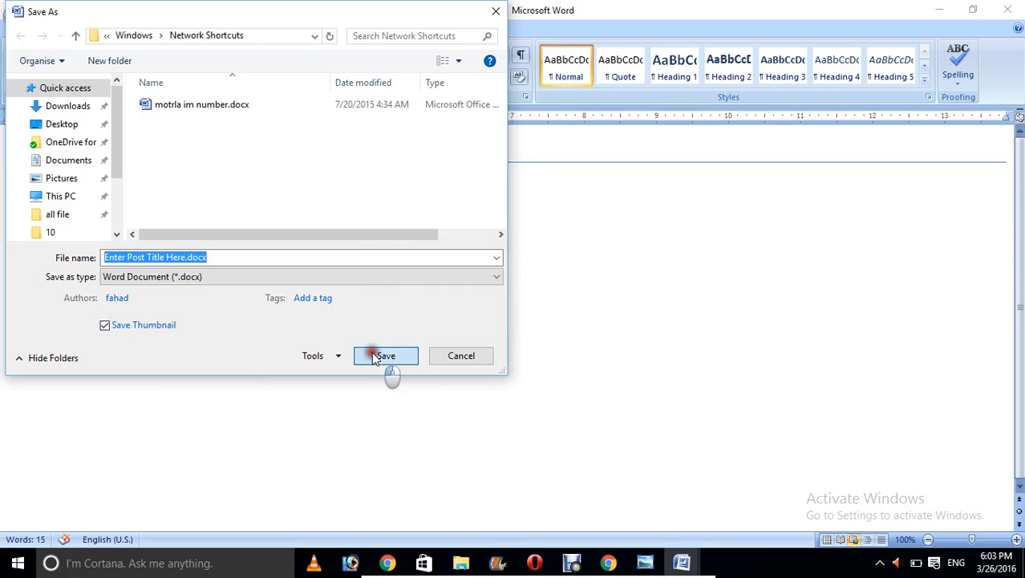
click(514, 320)
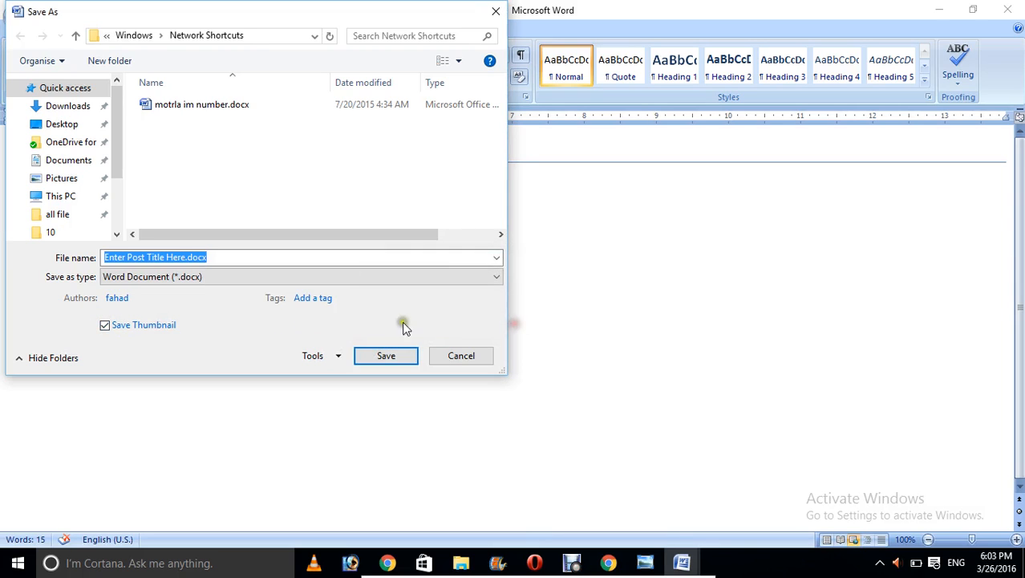
click(207, 258)
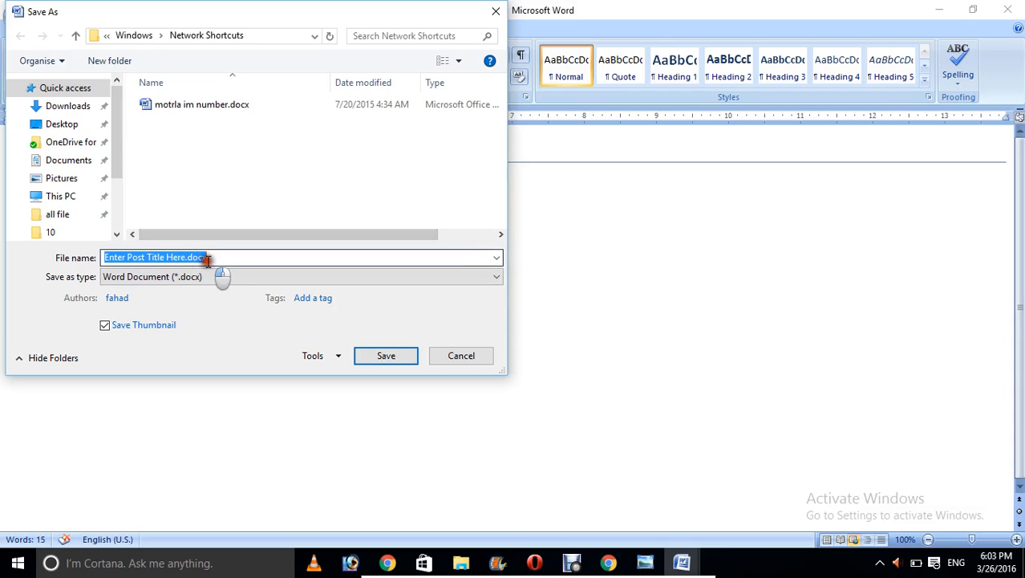
click(173, 256)
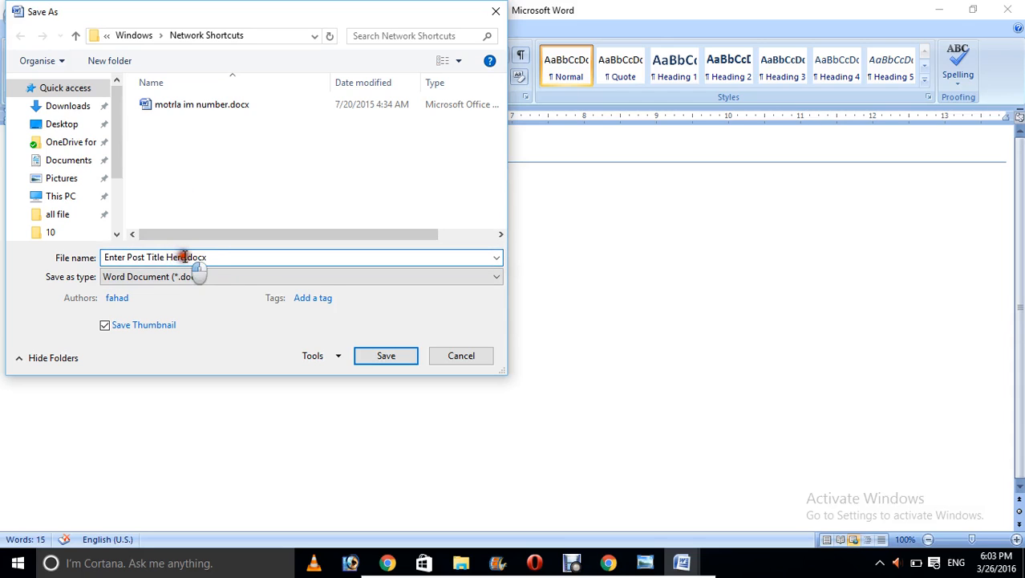
click(57, 258)
text(he)
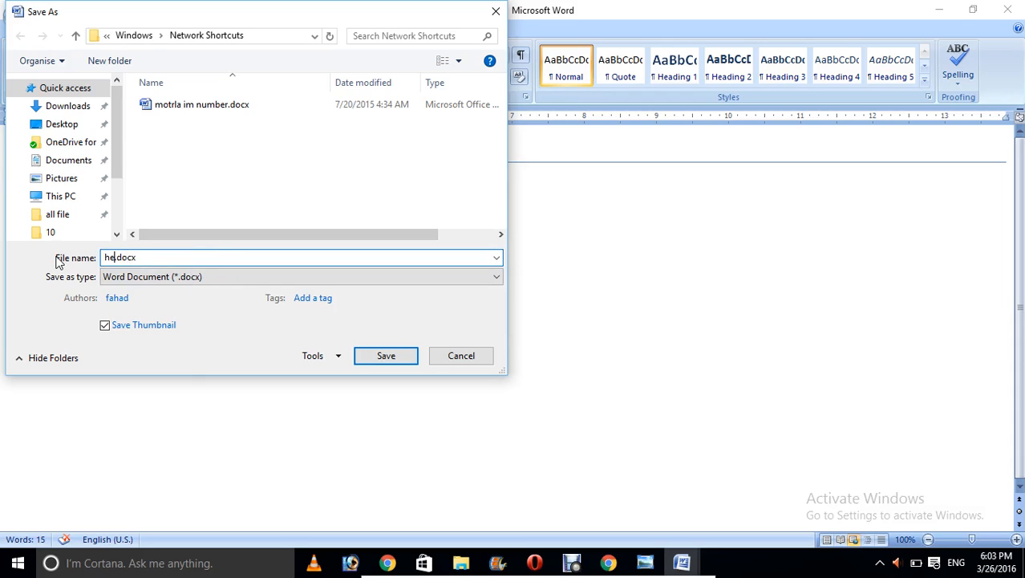
text(elo)
click(376, 357)
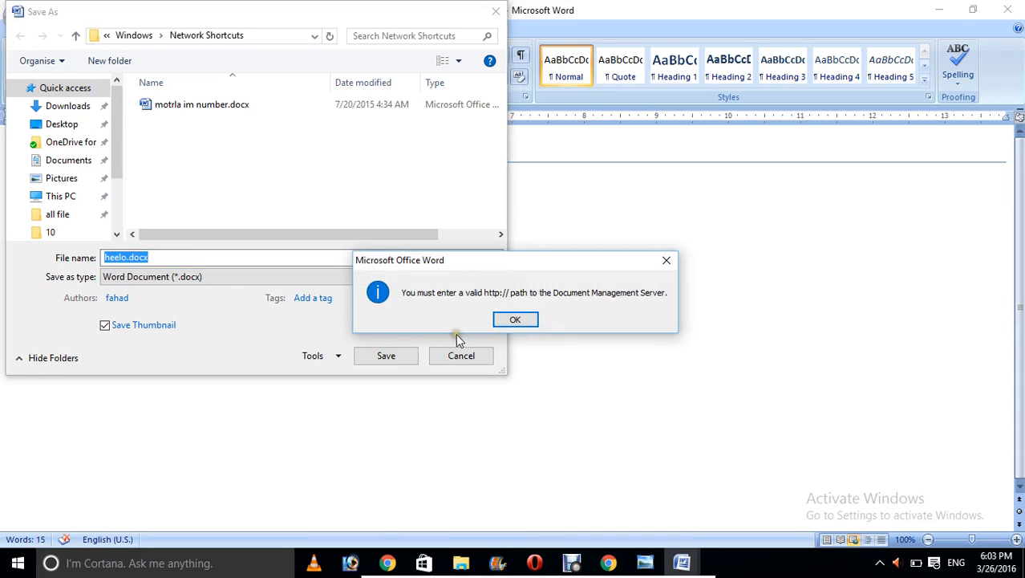
click(511, 321)
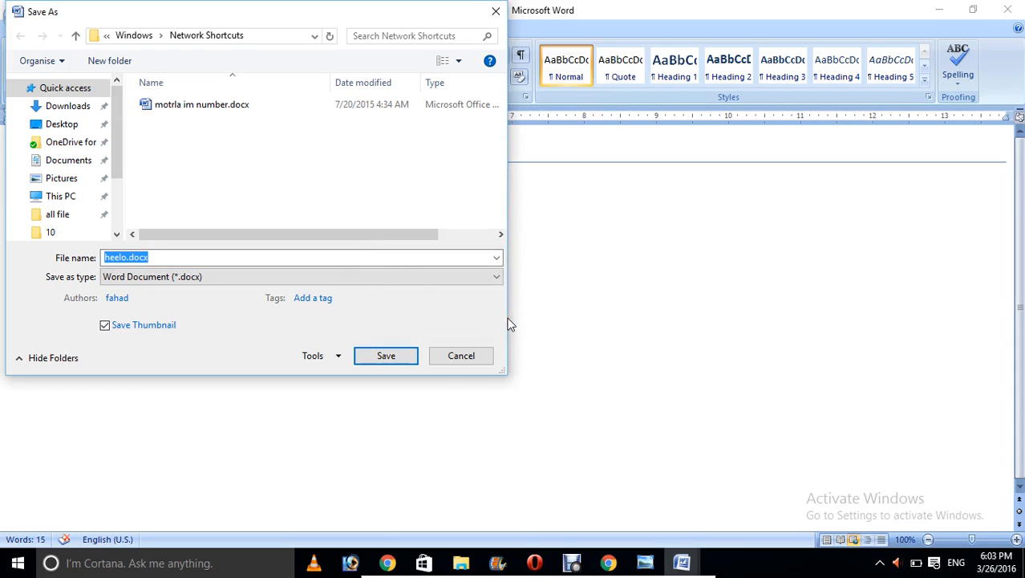
click(547, 332)
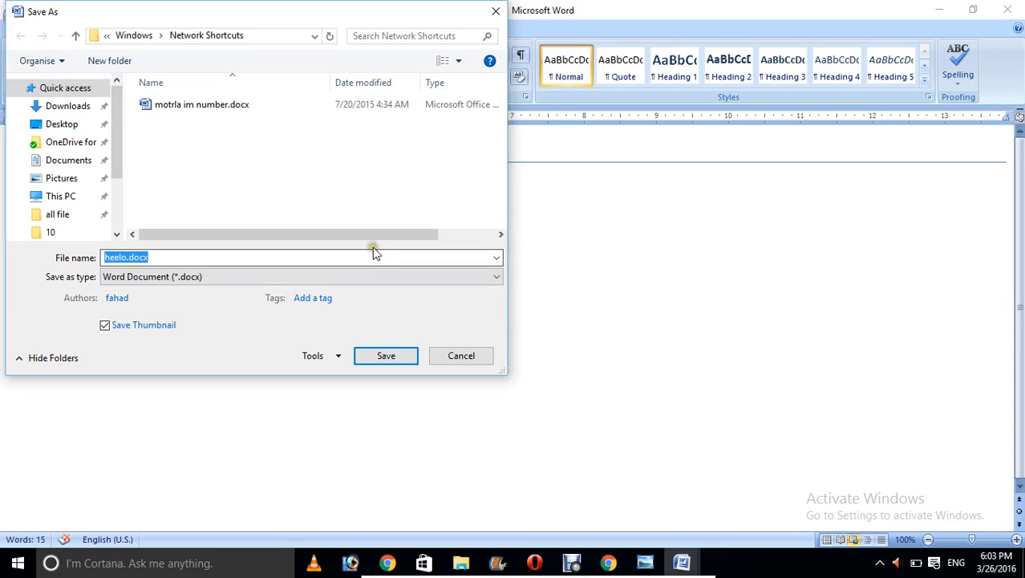
click(134, 36)
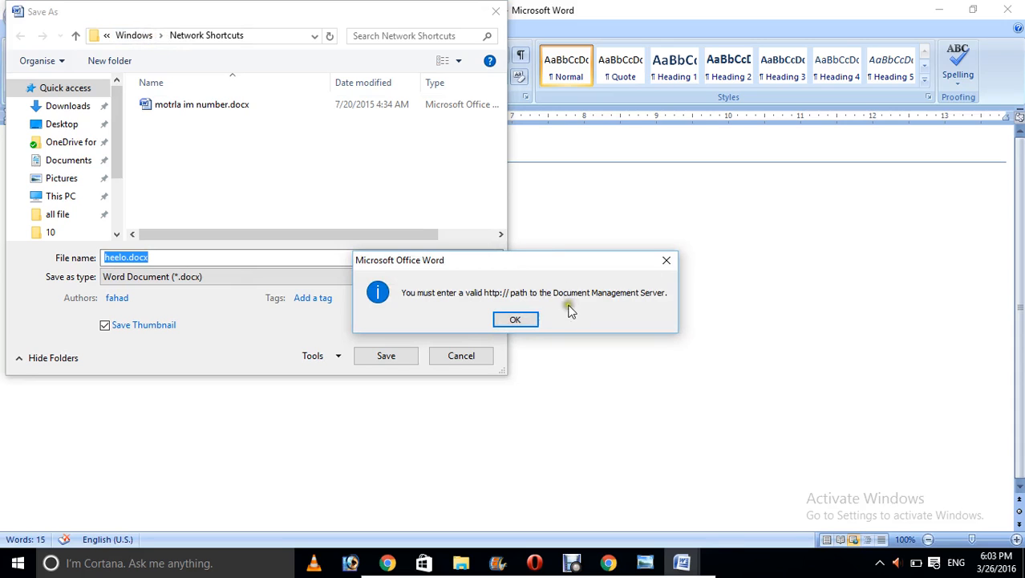
click(667, 261)
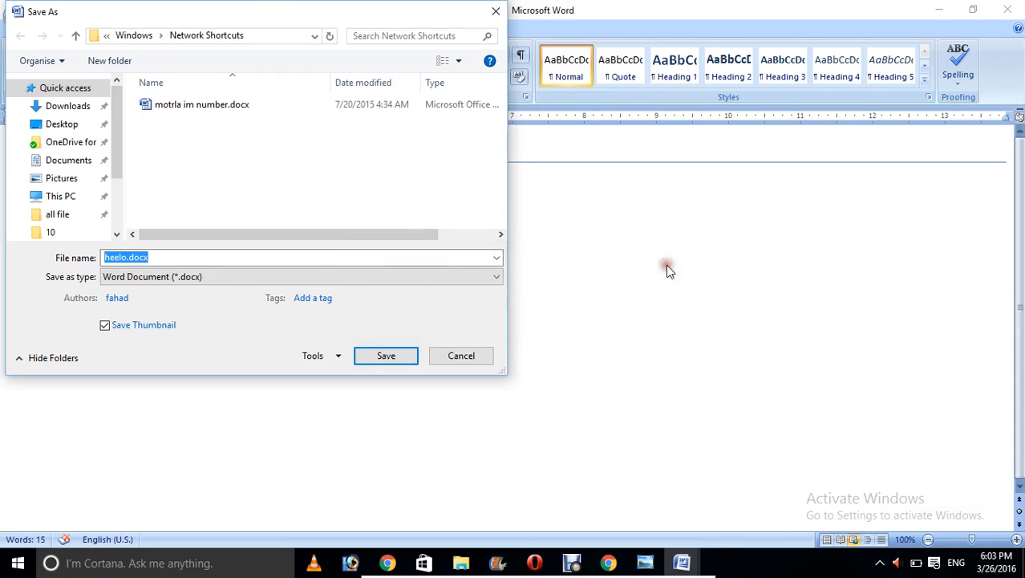
click(228, 108)
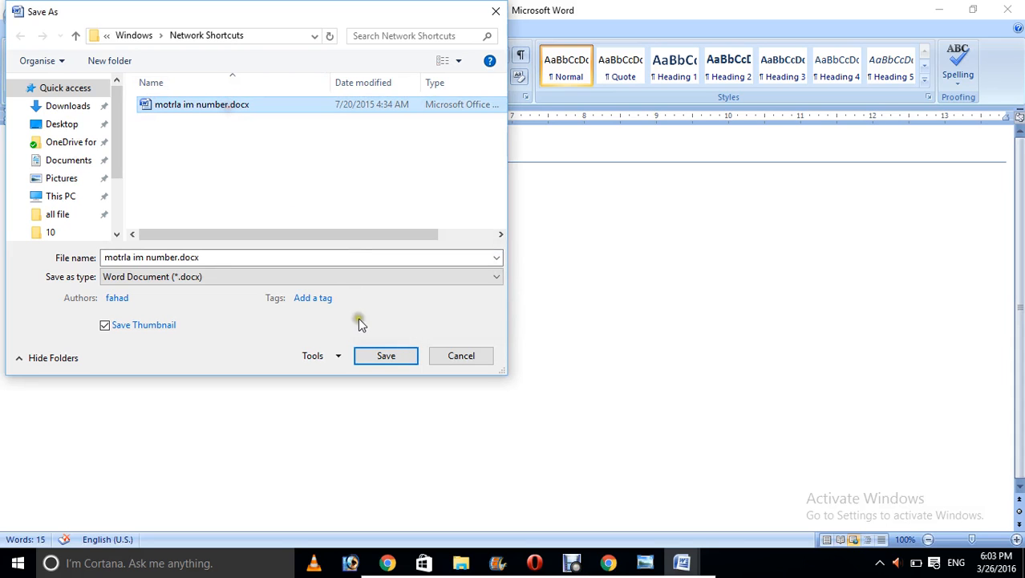
click(469, 363)
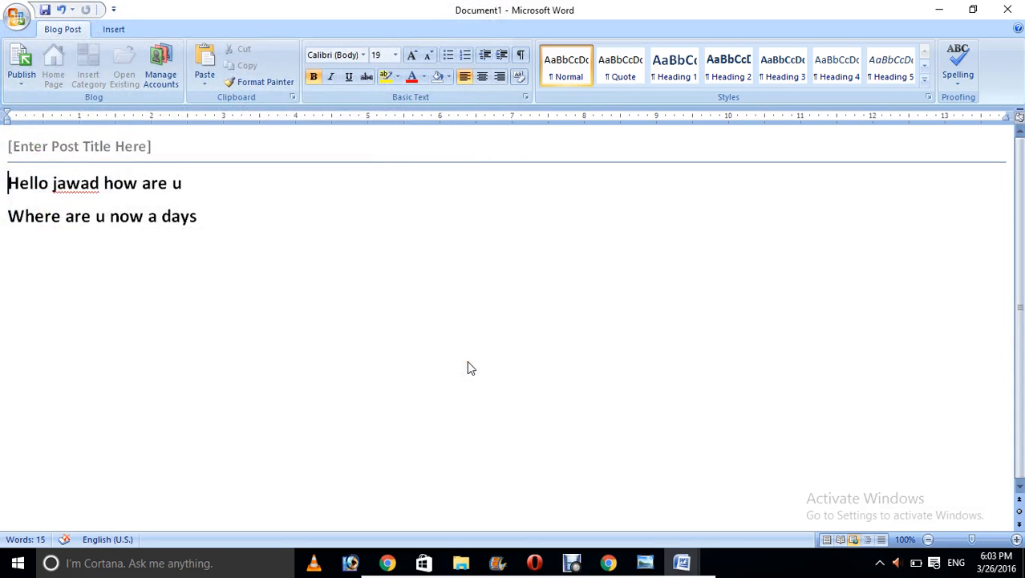
Step: Create a document workspace for the Document1 blog post and show its Status information
click(17, 27)
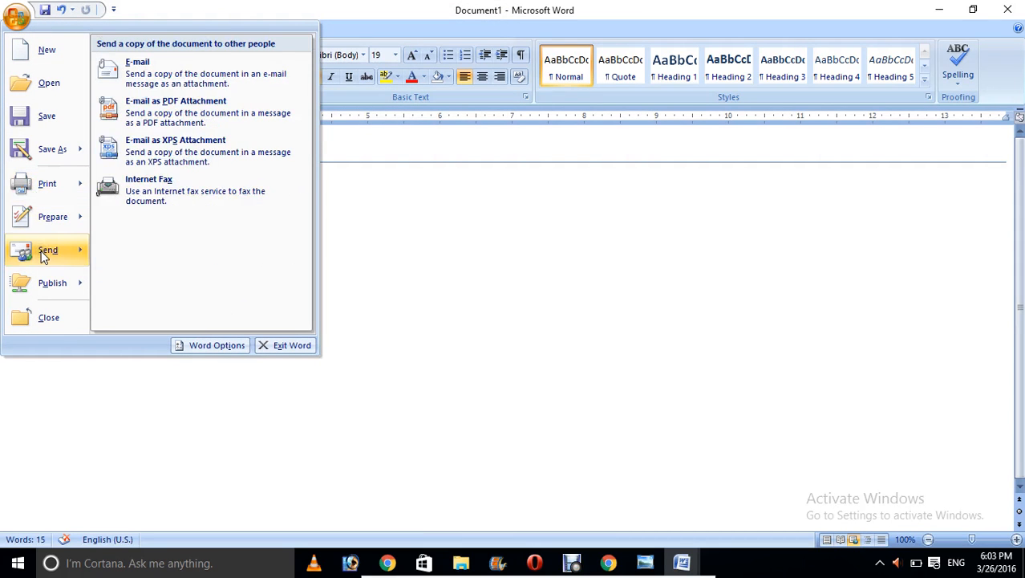
mouse_move(49, 281)
click(208, 165)
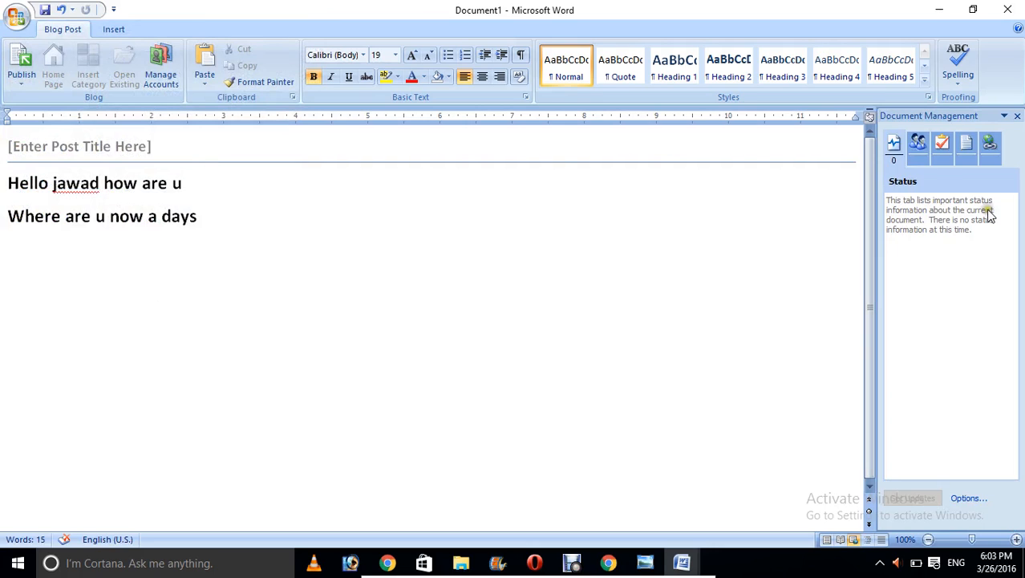
click(894, 149)
click(18, 25)
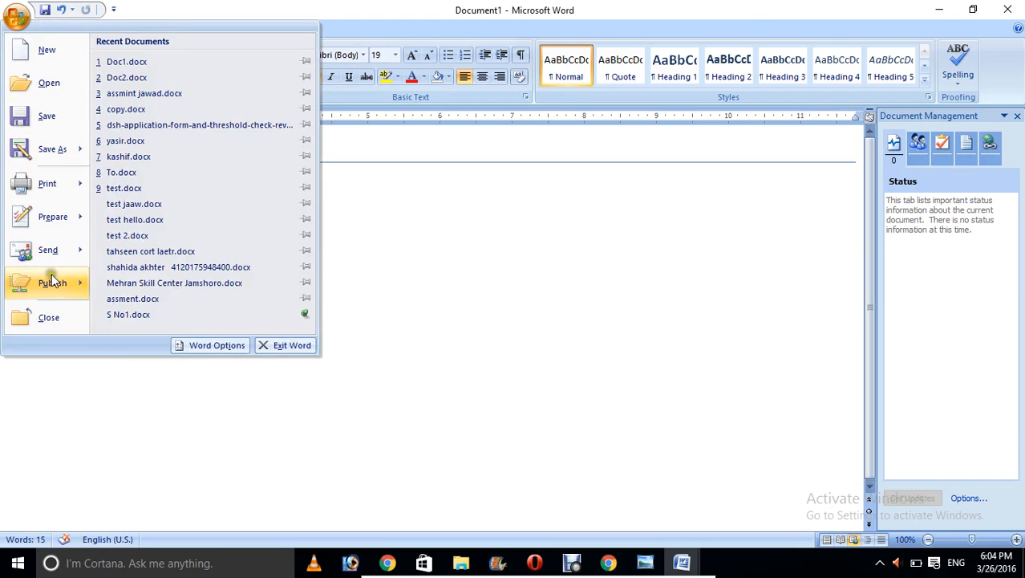
mouse_move(52, 280)
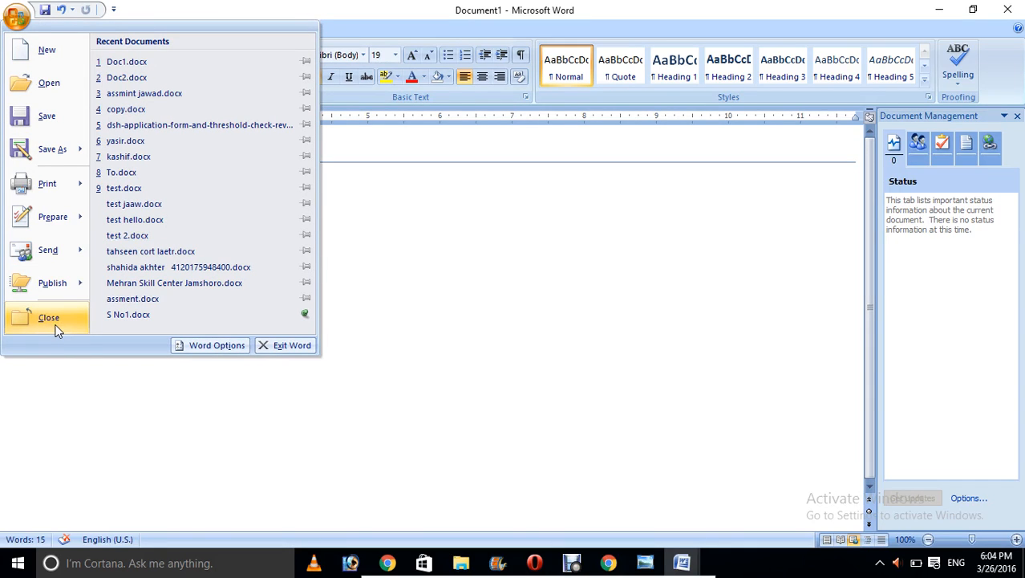
click(49, 319)
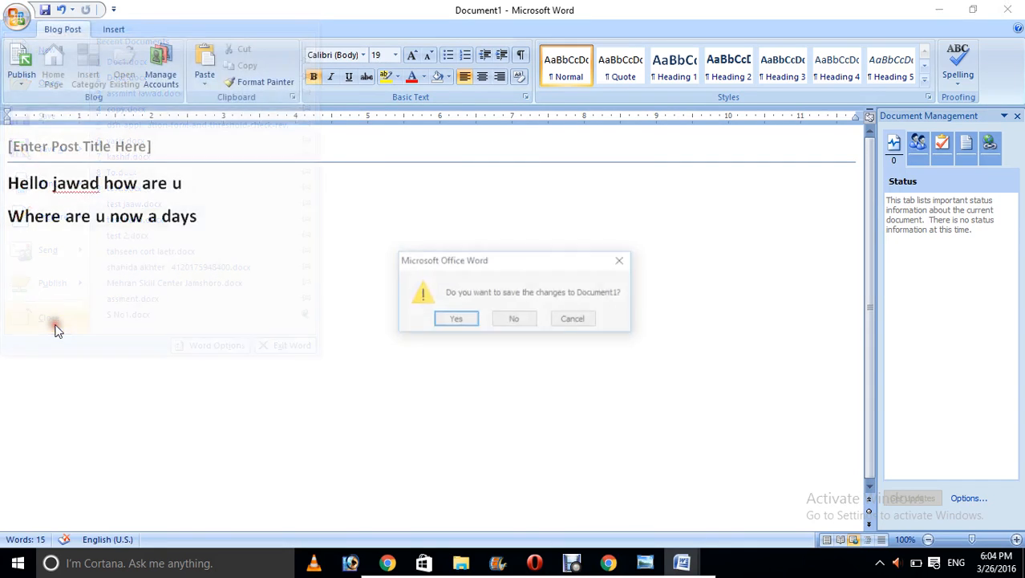
click(575, 320)
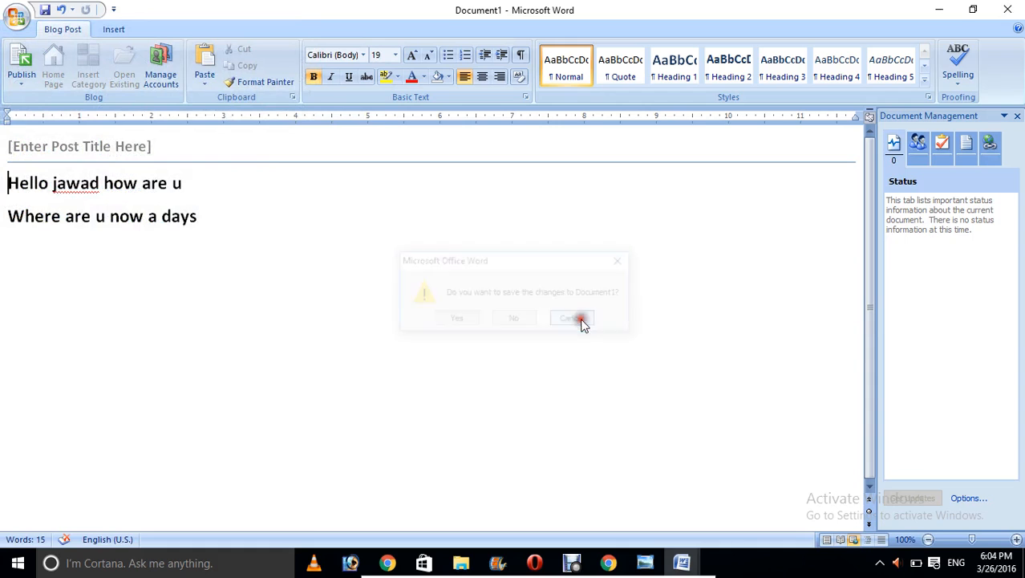
click(18, 17)
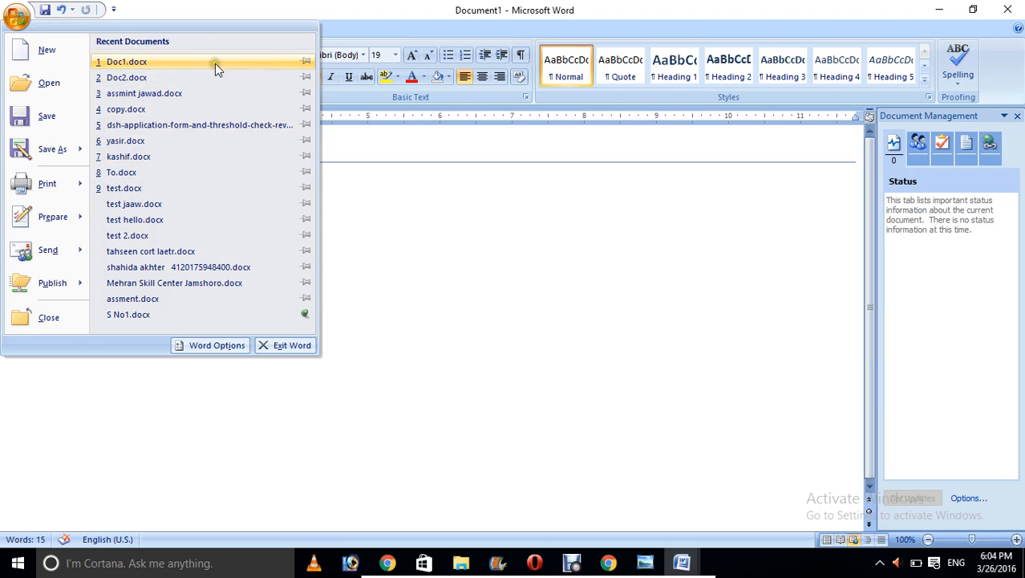
click(554, 374)
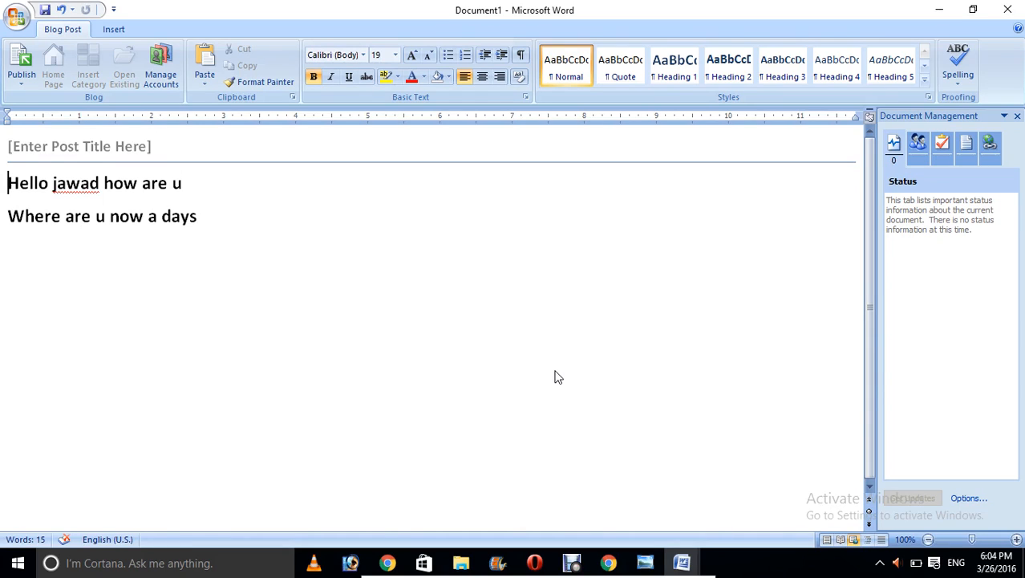
click(575, 563)
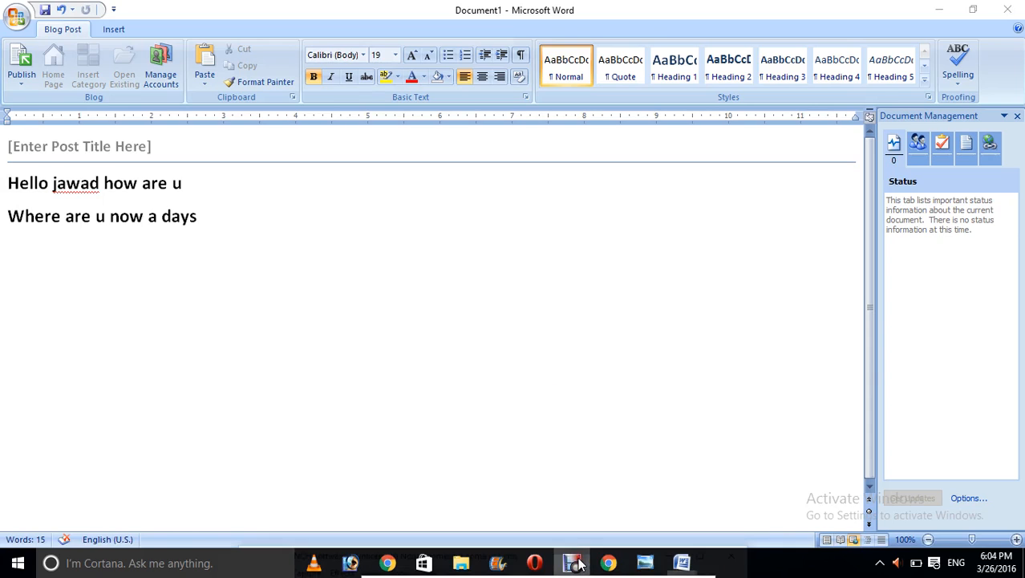